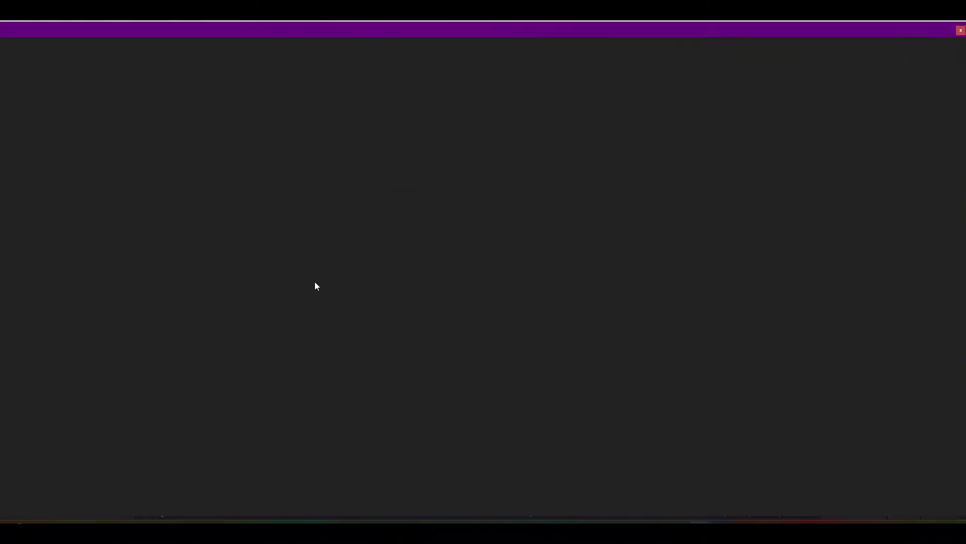
# Start a new project and create a composition from the VID_20240609_115210 video.
pyautogui.click(16, 92)
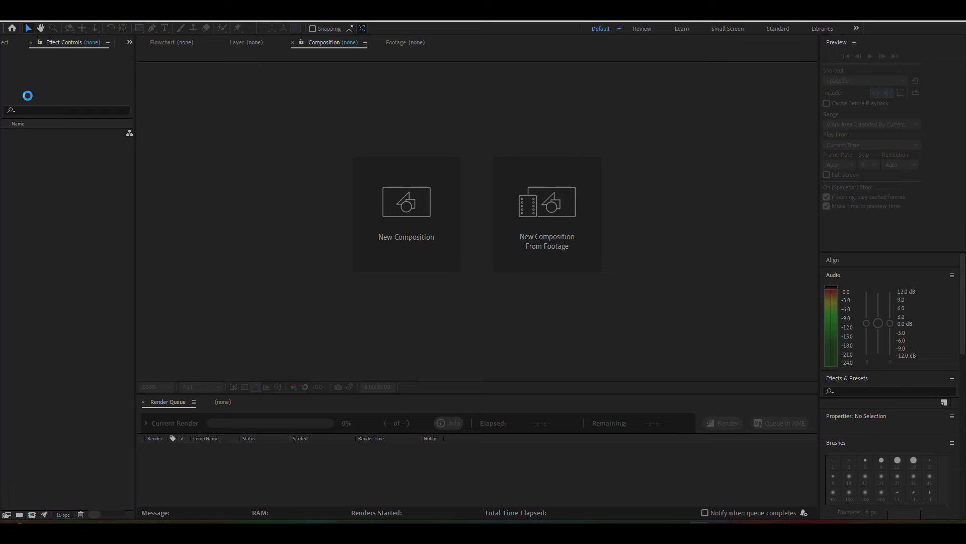
pyautogui.click(530, 209)
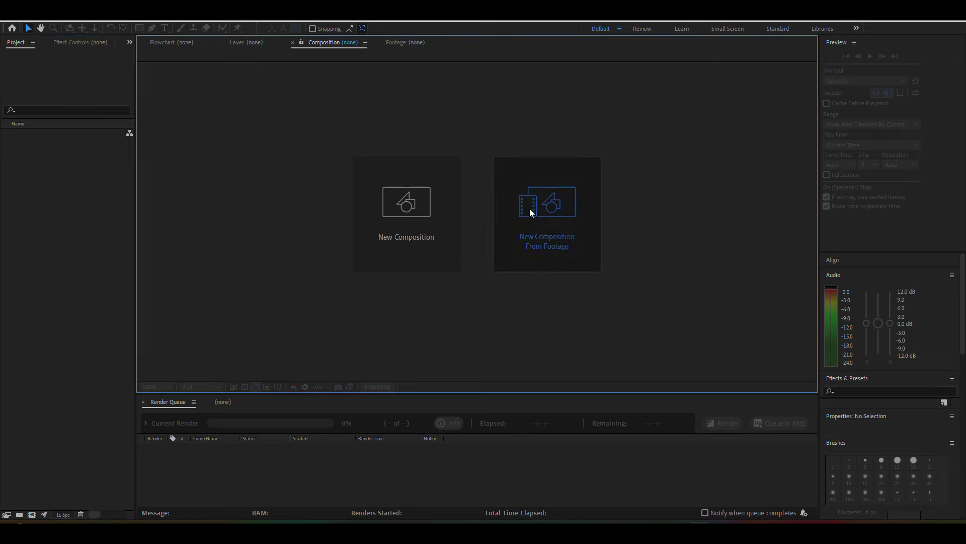
pyautogui.click(184, 139)
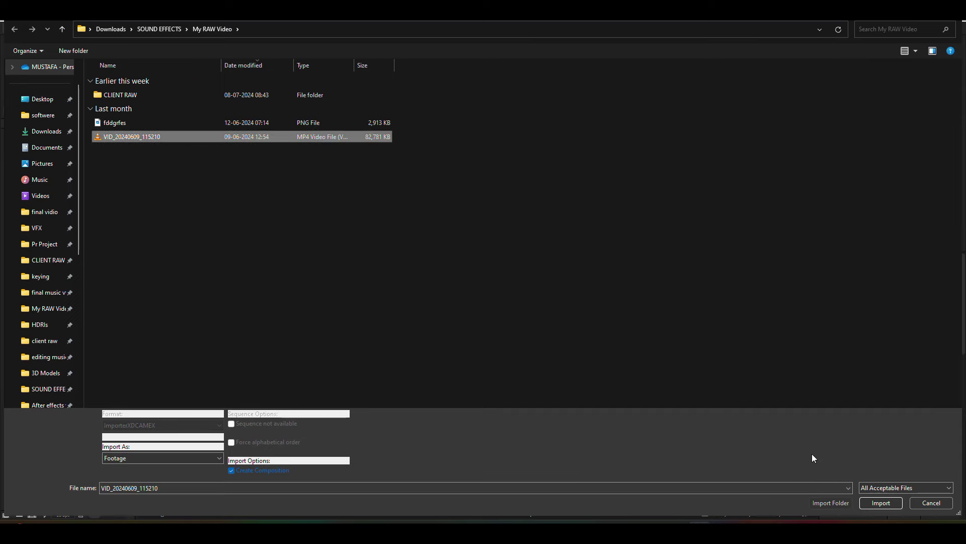
pyautogui.click(881, 503)
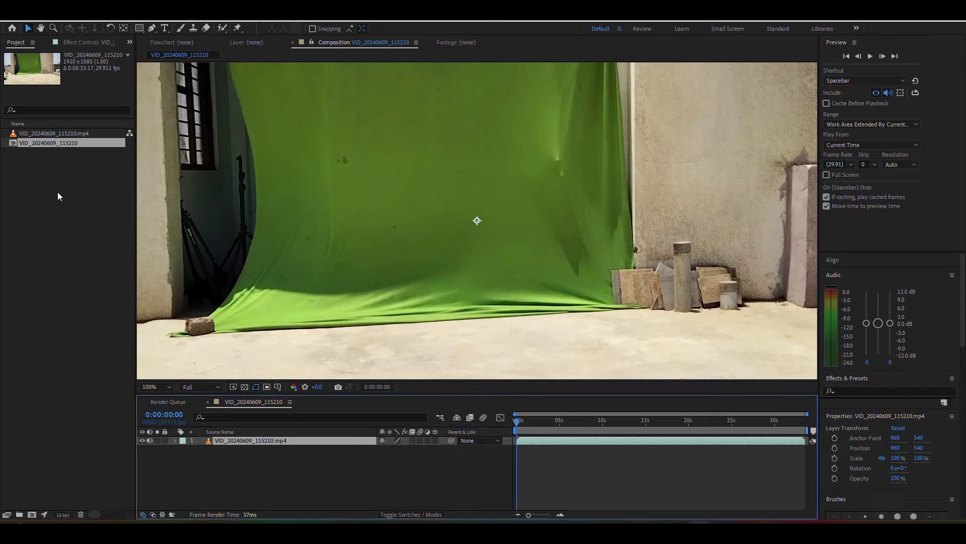
# Import the fddgrfes.png garage image and reopen the VID_20240609_115210 composition.
pyautogui.doubleClick(58, 192)
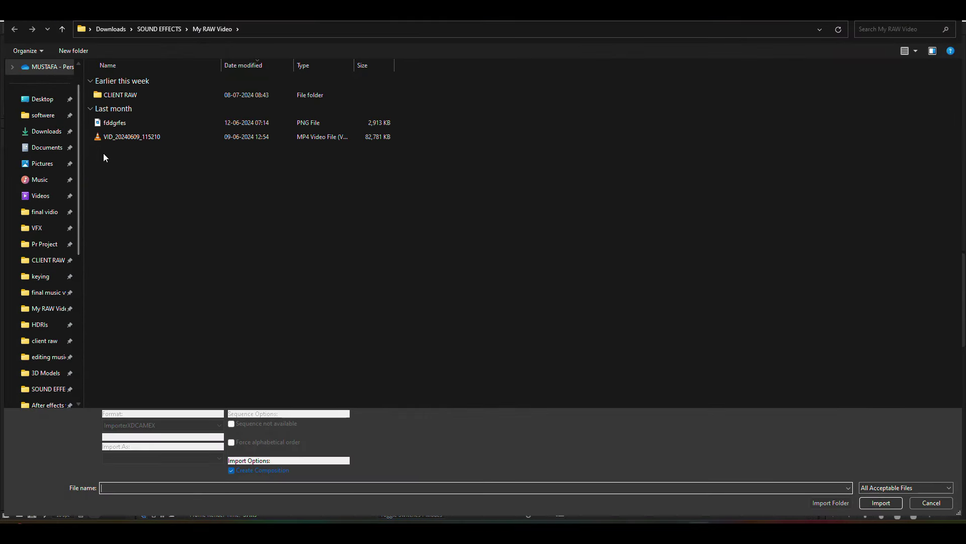
pyautogui.click(103, 125)
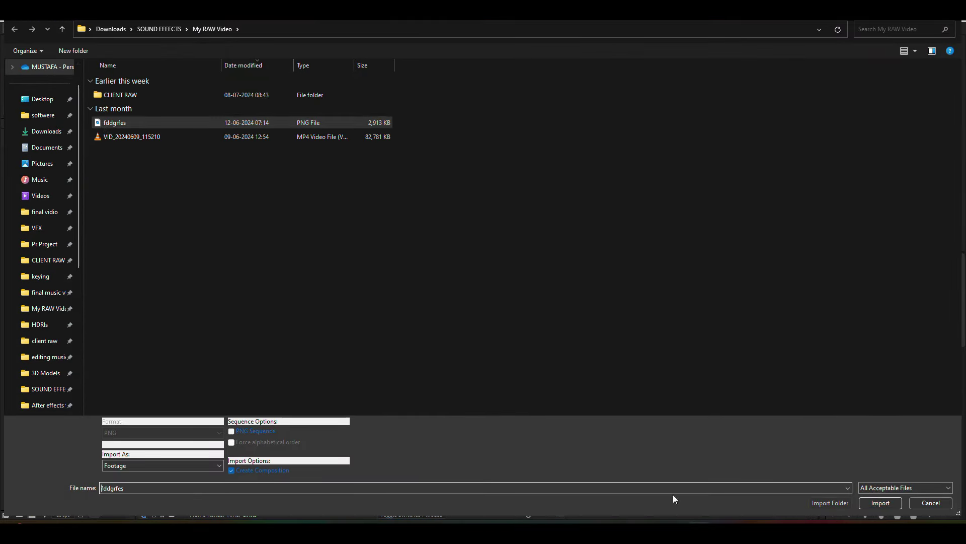
pyautogui.click(880, 503)
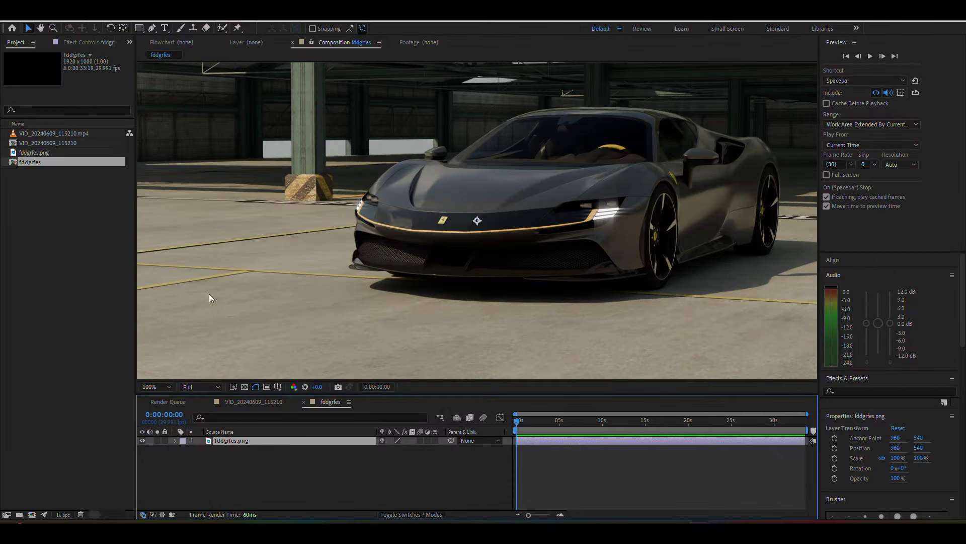
pyautogui.doubleClick(49, 143)
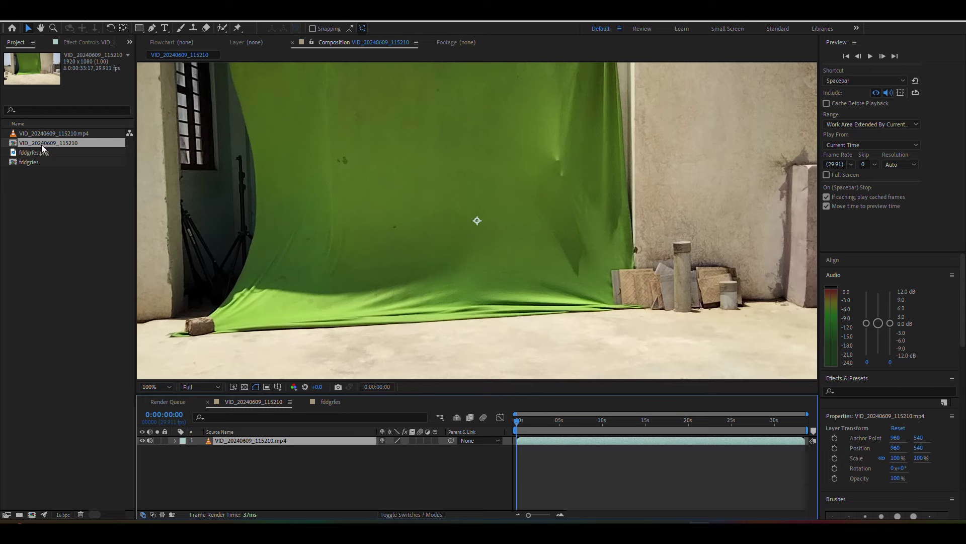
# Put fddgrfes.png beneath the video layer in the timeline and delete the fddgrfes composition.
pyautogui.moveTo(38, 154); pyautogui.dragTo(229, 454)
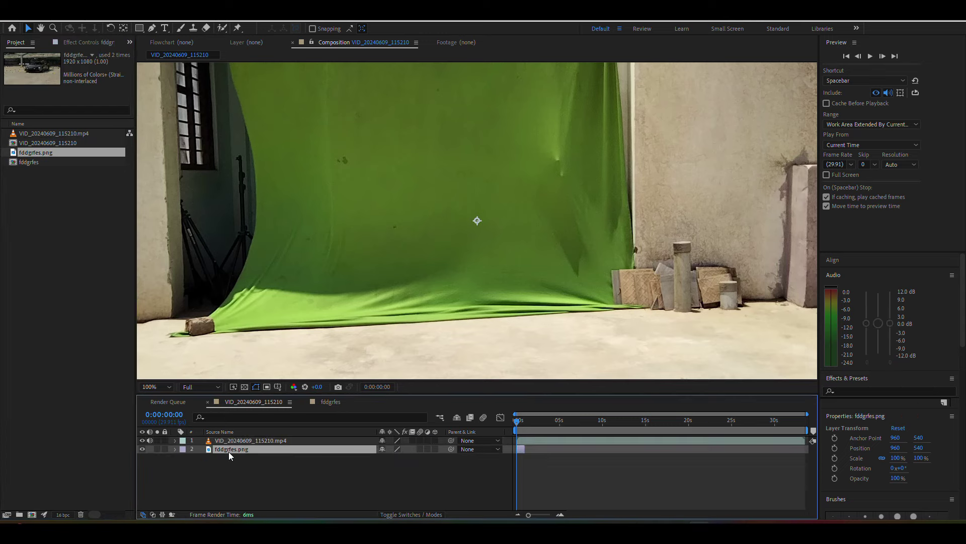
pyautogui.click(13, 163)
pyautogui.rightClick(22, 164)
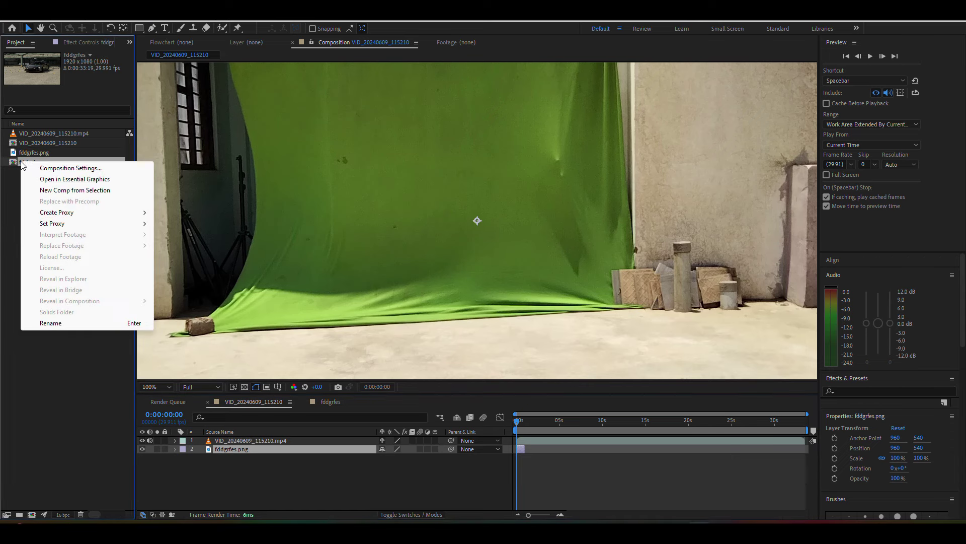
pyautogui.click(17, 165)
pyautogui.press('Delete')
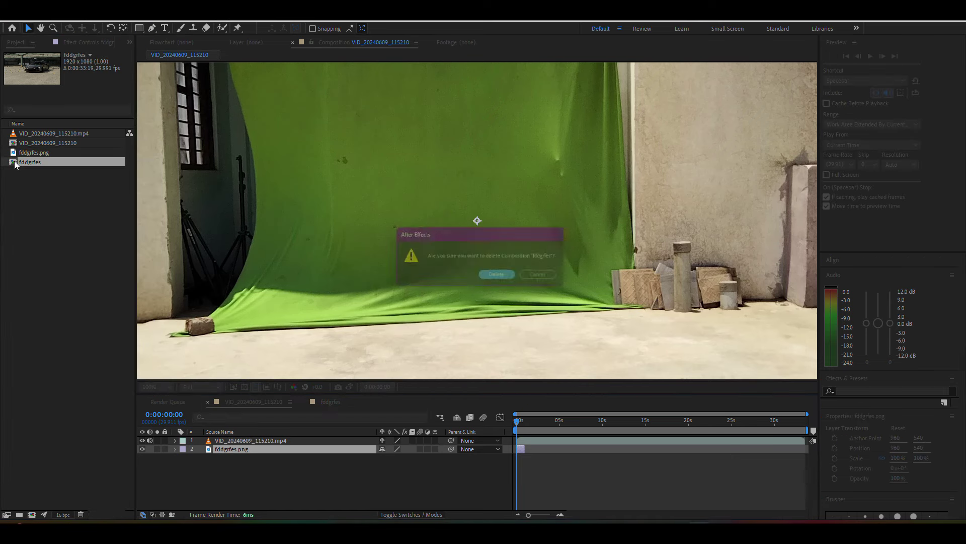
pyautogui.click(509, 279)
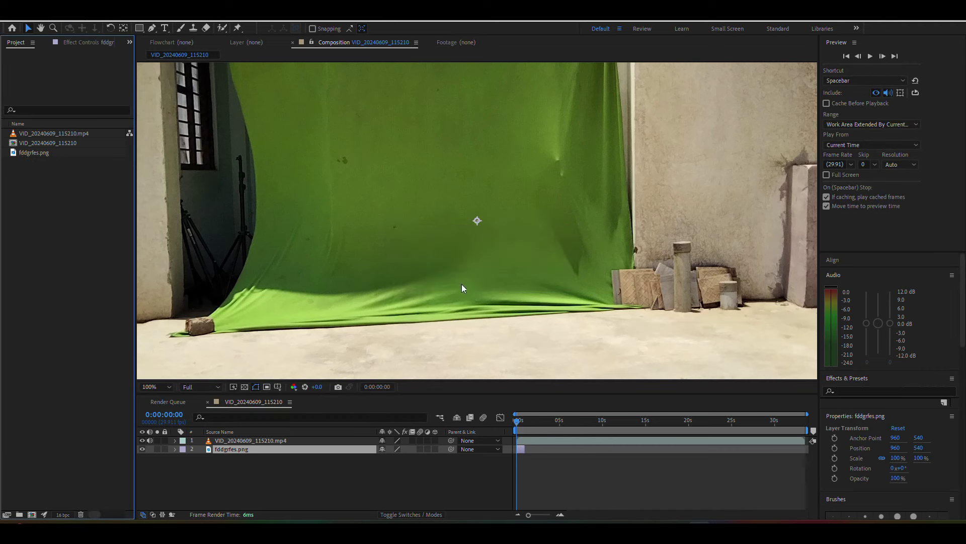
# Extend the garage image to the composition's end and put the playhead at 0:00:11:24.
pyautogui.click(525, 450)
pyautogui.moveTo(530, 449); pyautogui.dragTo(816, 452)
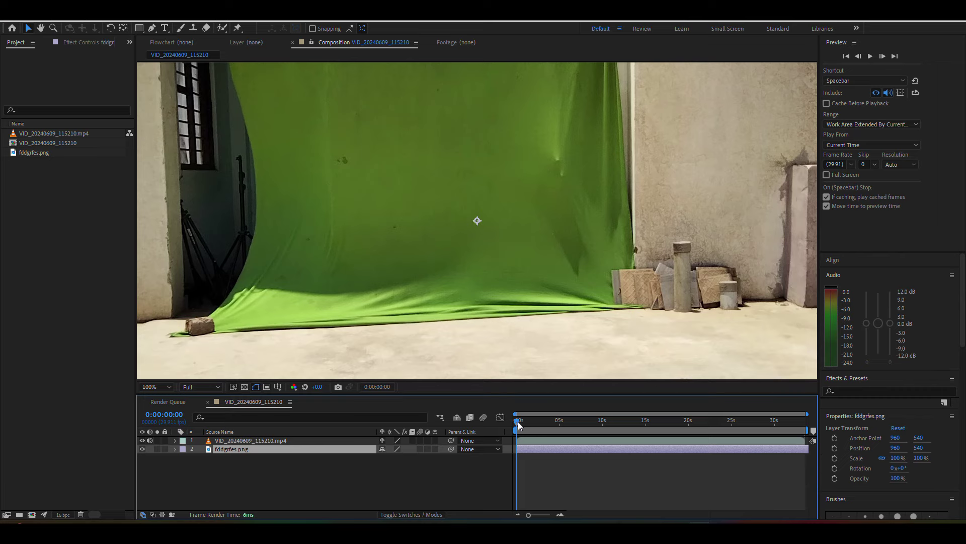
pyautogui.moveTo(520, 426); pyautogui.dragTo(584, 422)
pyautogui.press(',')
pyautogui.press(',')
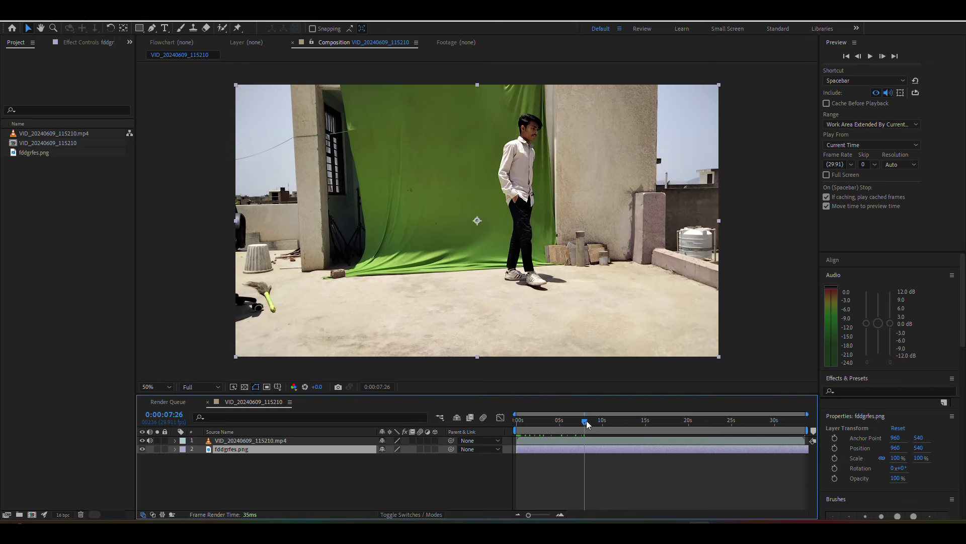
pyautogui.moveTo(586, 424); pyautogui.dragTo(622, 423)
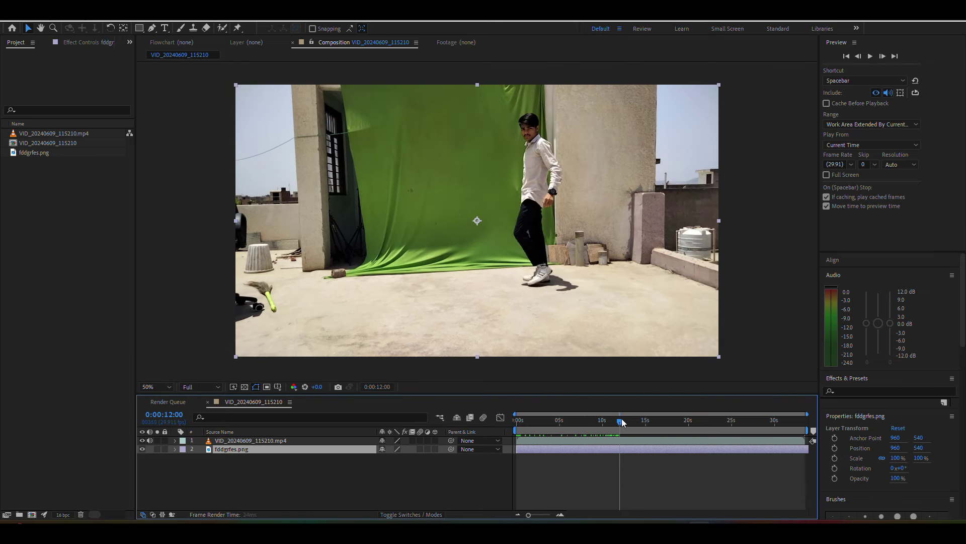
pyautogui.moveTo(622, 423); pyautogui.dragTo(620, 423)
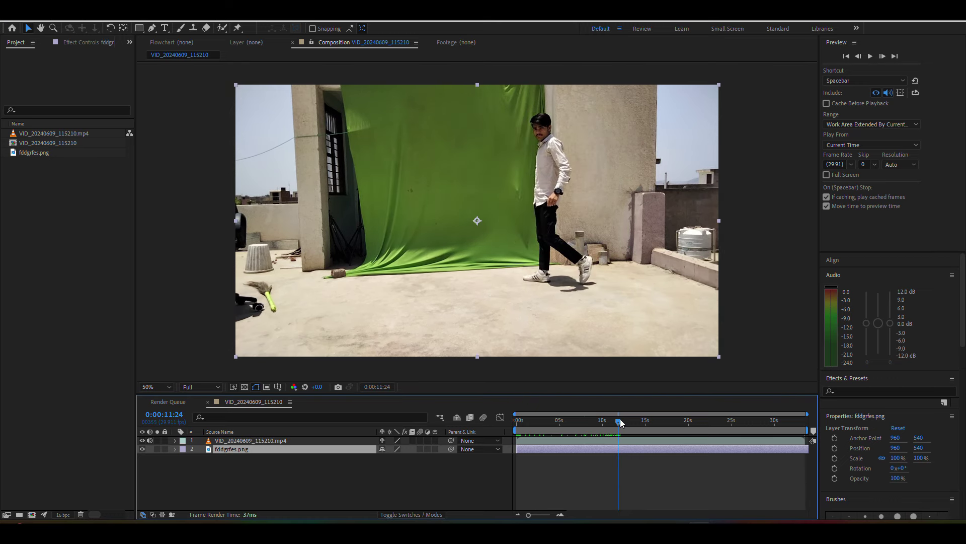
# Split the video layer at 0:00:11:24 with Ctrl+Shift+D and delete the first part.
pyautogui.click(611, 441)
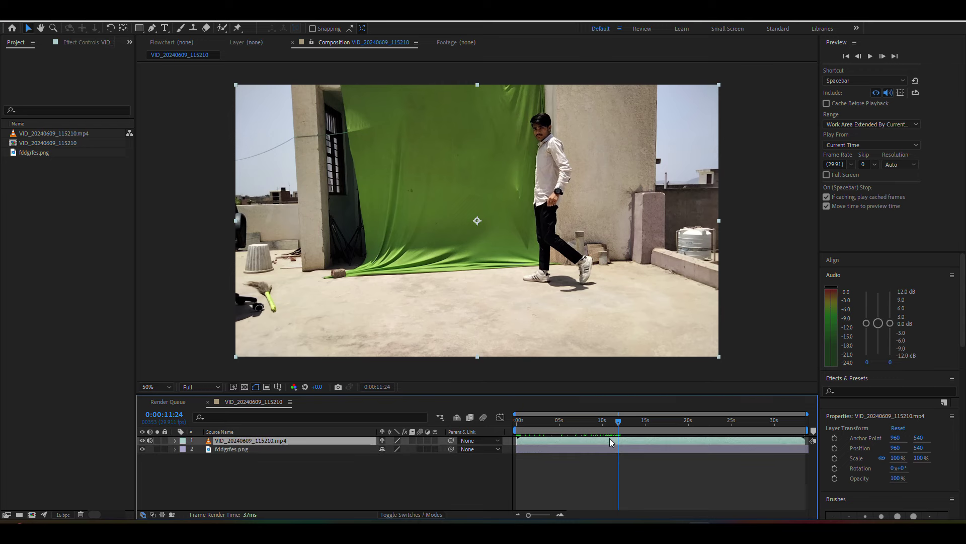
pyautogui.hotkey('ctrl', 'shift', 'd')
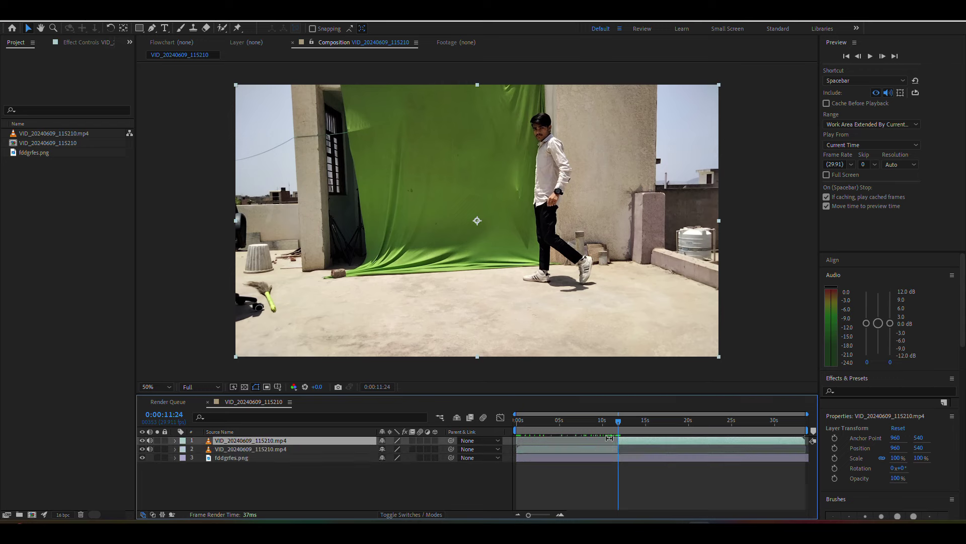
pyautogui.click(596, 449)
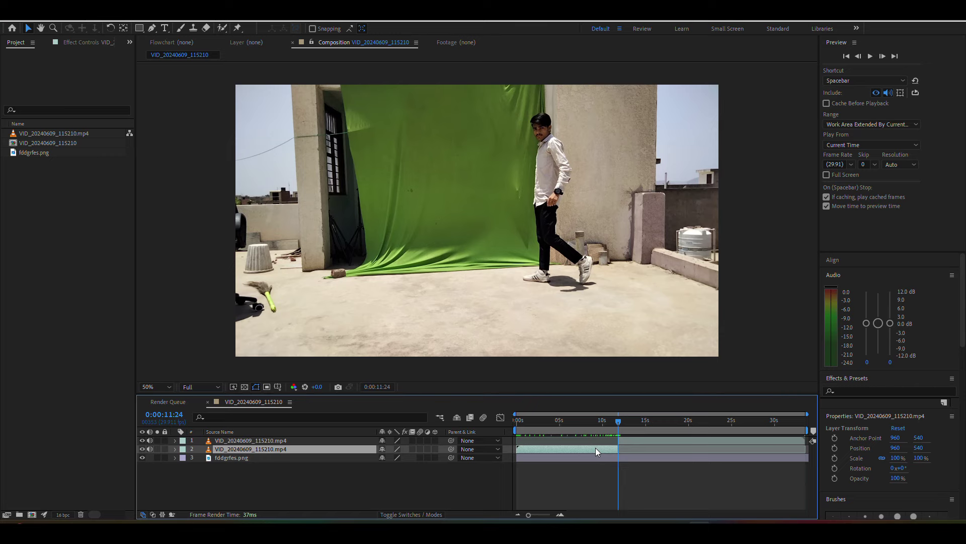
pyautogui.press('Delete')
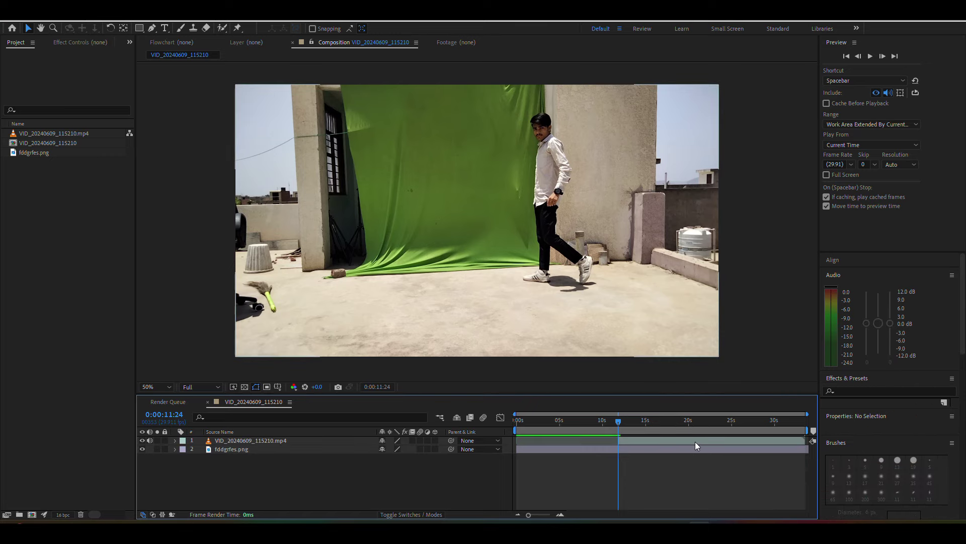
# Slide the remaining video clip so it starts exactly at frame 0.
pyautogui.moveTo(696, 442); pyautogui.dragTo(595, 474)
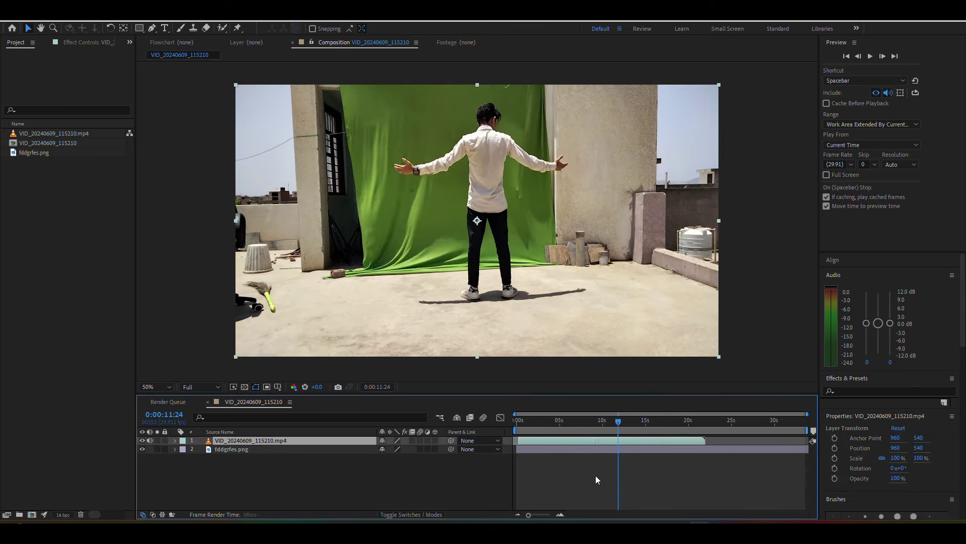
pyautogui.moveTo(603, 426); pyautogui.dragTo(496, 430)
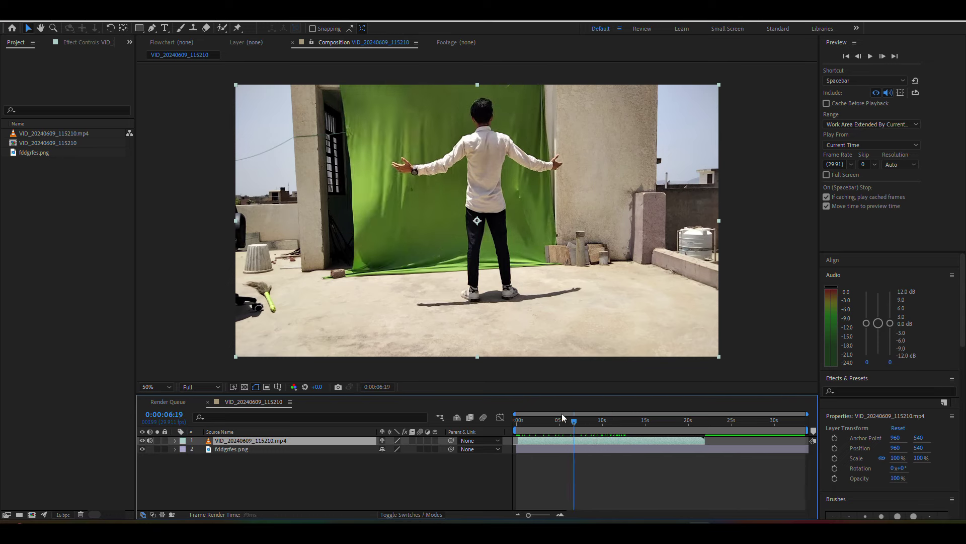
pyautogui.scroll(5, 496, 430)
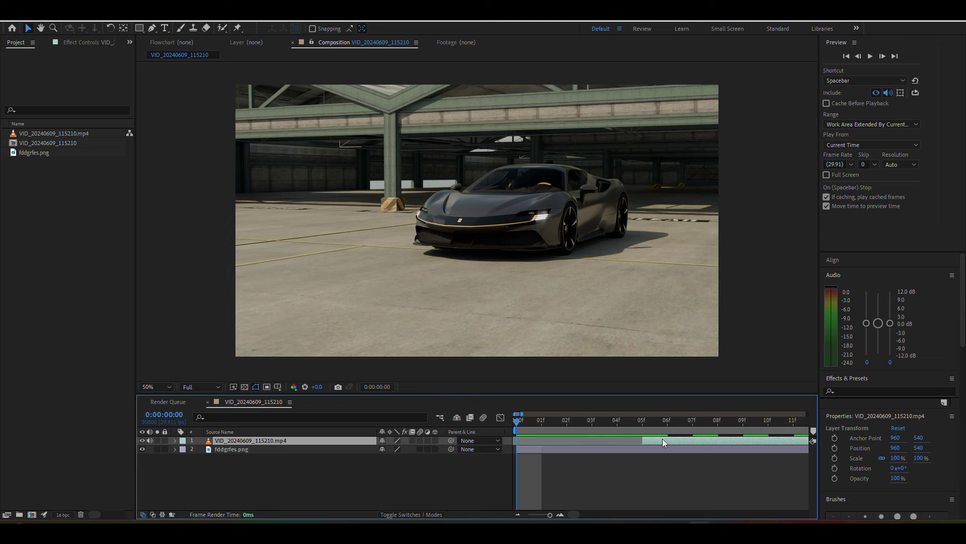
pyautogui.moveTo(662, 440); pyautogui.dragTo(538, 463)
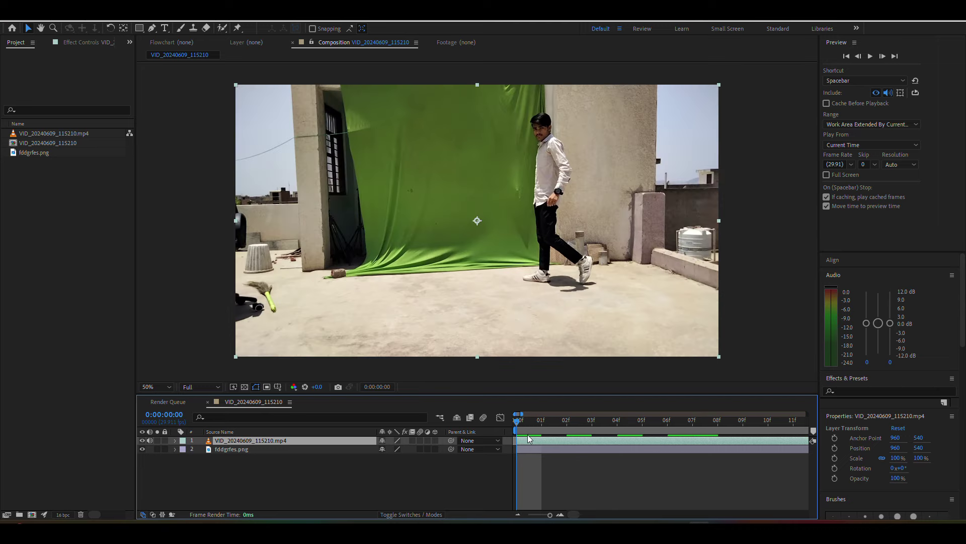
pyautogui.scroll(-3, 529, 438)
pyautogui.scroll(-3, 530, 438)
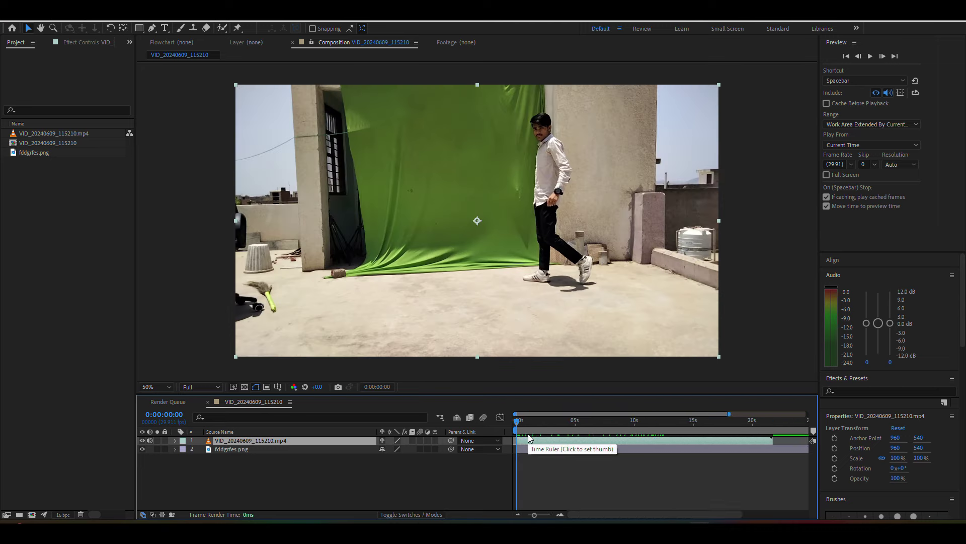
pyautogui.moveTo(519, 432)
pyautogui.mouseDown()
pyautogui.moveTo(577, 436)
pyautogui.moveTo(535, 450)
pyautogui.moveTo(541, 442)
pyautogui.mouseUp()
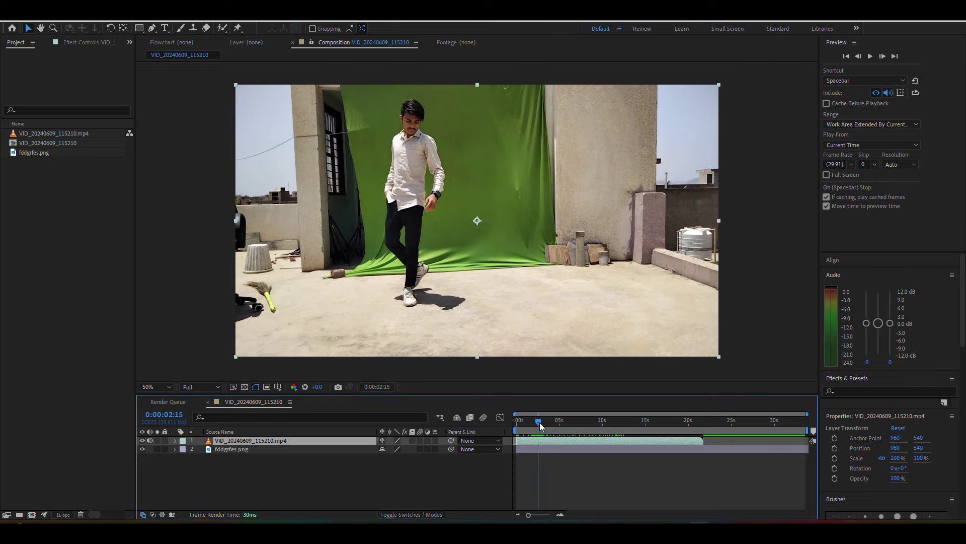
# Split the video at 0:00:02:20 and delete the part after the cut.
pyautogui.click(542, 421)
pyautogui.moveTo(542, 425); pyautogui.dragTo(539, 434)
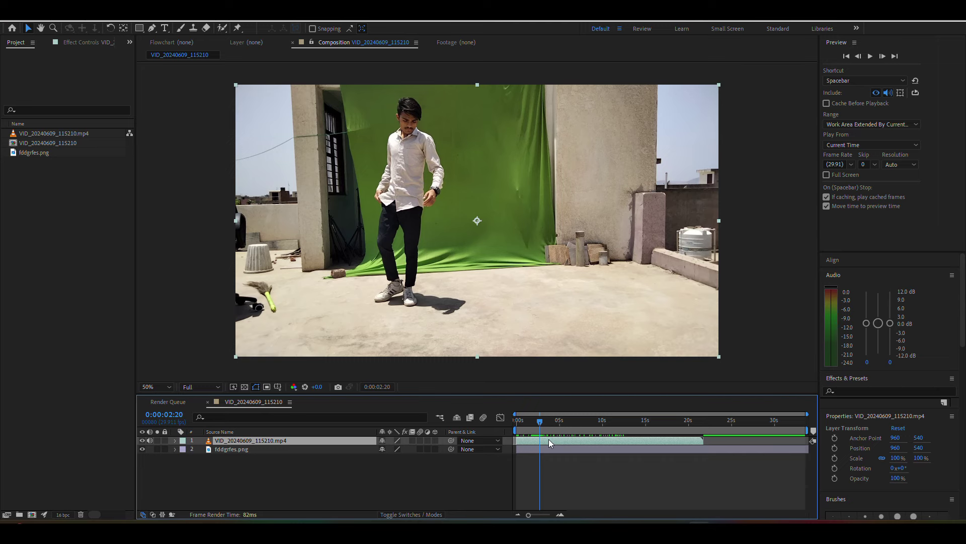
pyautogui.hotkey('ctrl', 'shift', 'd')
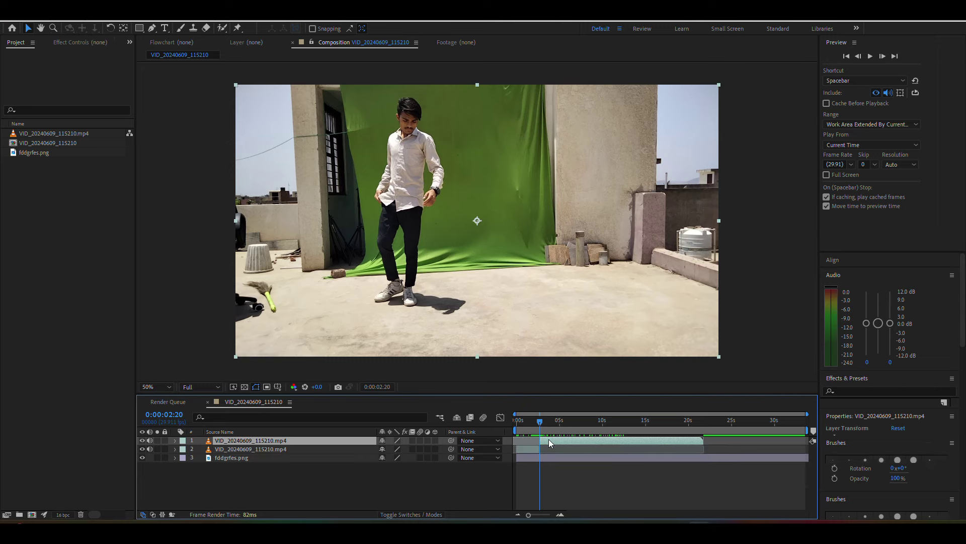
pyautogui.press('Delete')
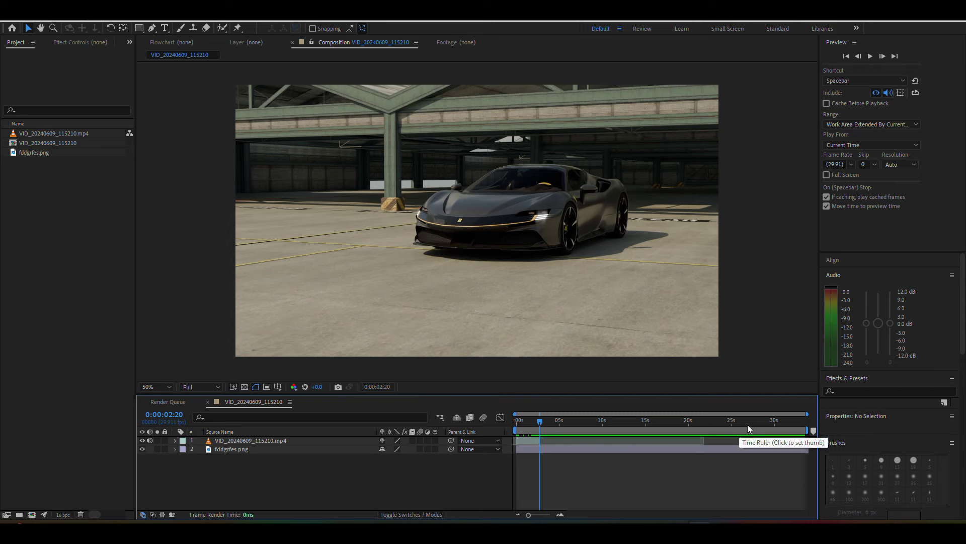
# Split the garage image layer at 0:00:02:20 and delete its later part.
pyautogui.click(798, 449)
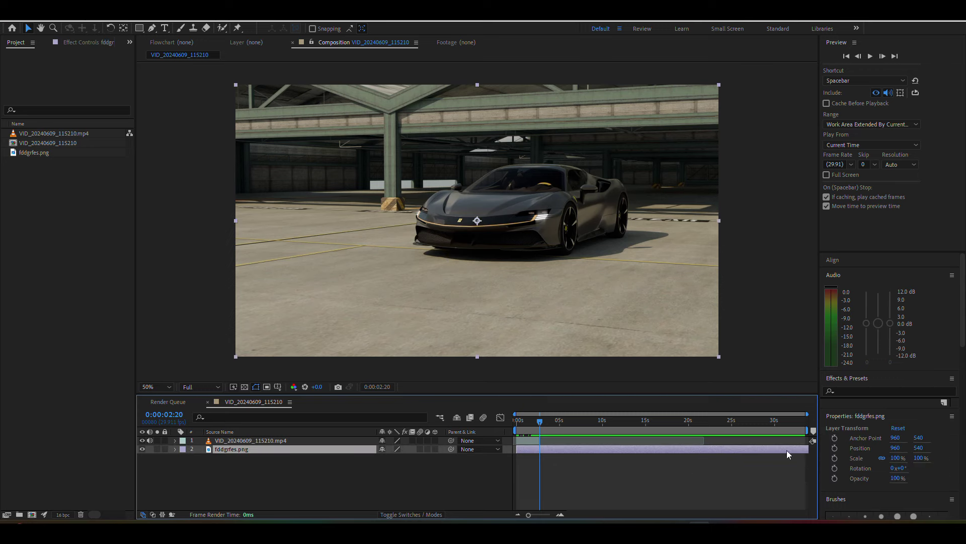
pyautogui.hotkey('ctrl', 'shift', 'd')
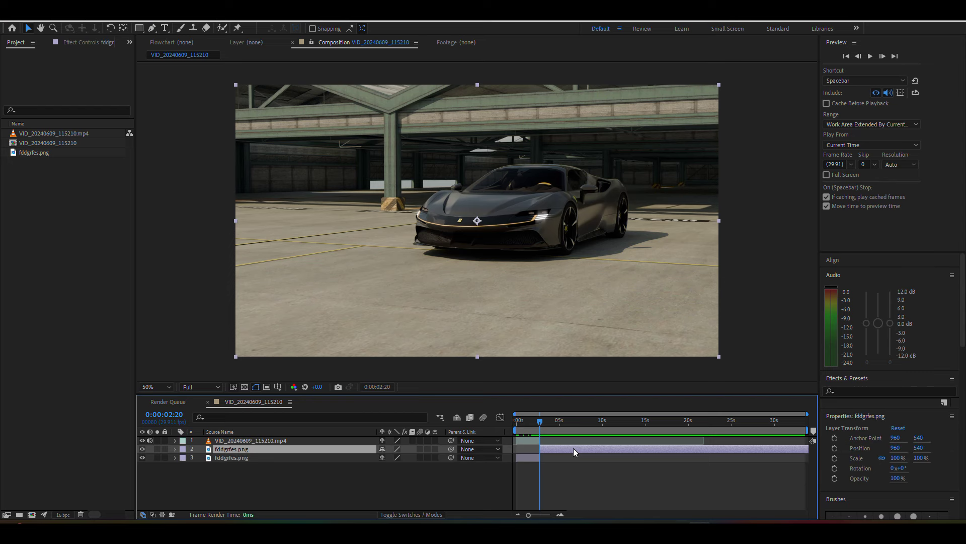
pyautogui.press('Delete')
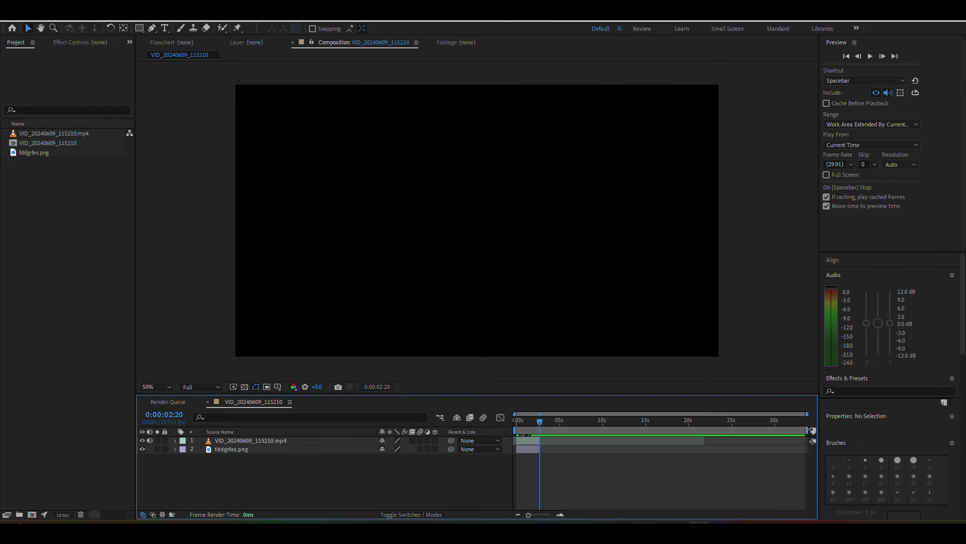
# End the work area at 0:00:02:20 and trim the composition to it.
pyautogui.moveTo(809, 430); pyautogui.dragTo(541, 431)
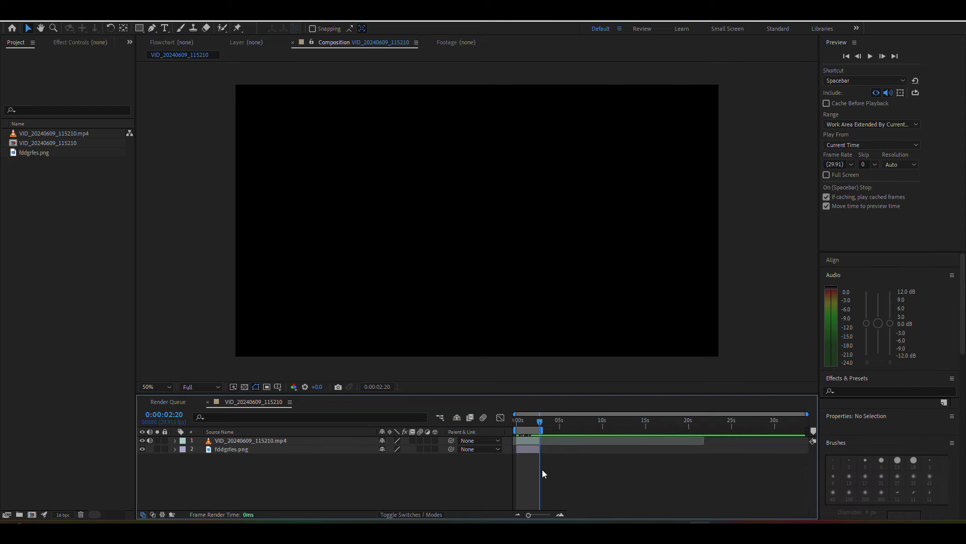
pyautogui.keyDown('alt'); pyautogui.scroll(5, 542, 469); pyautogui.keyUp('alt')
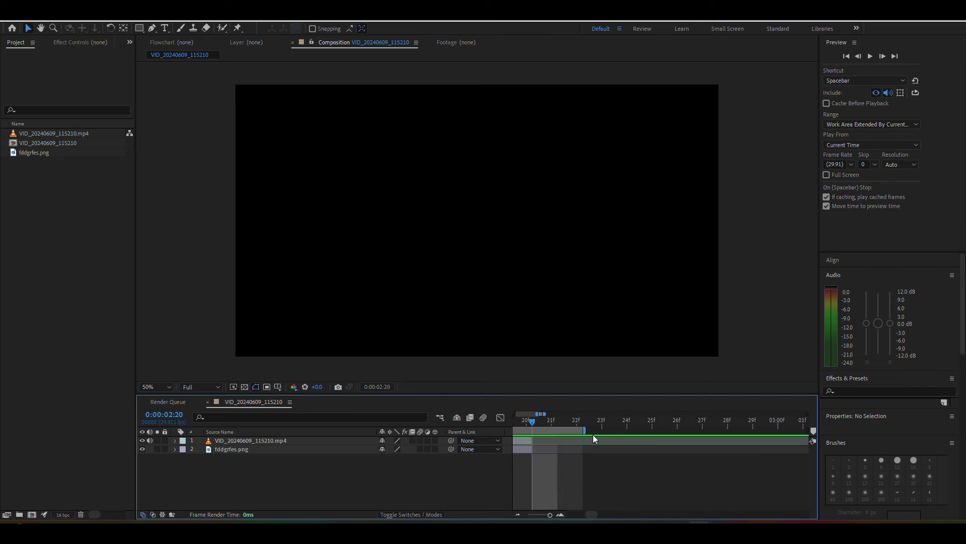
pyautogui.moveTo(581, 431); pyautogui.dragTo(535, 442)
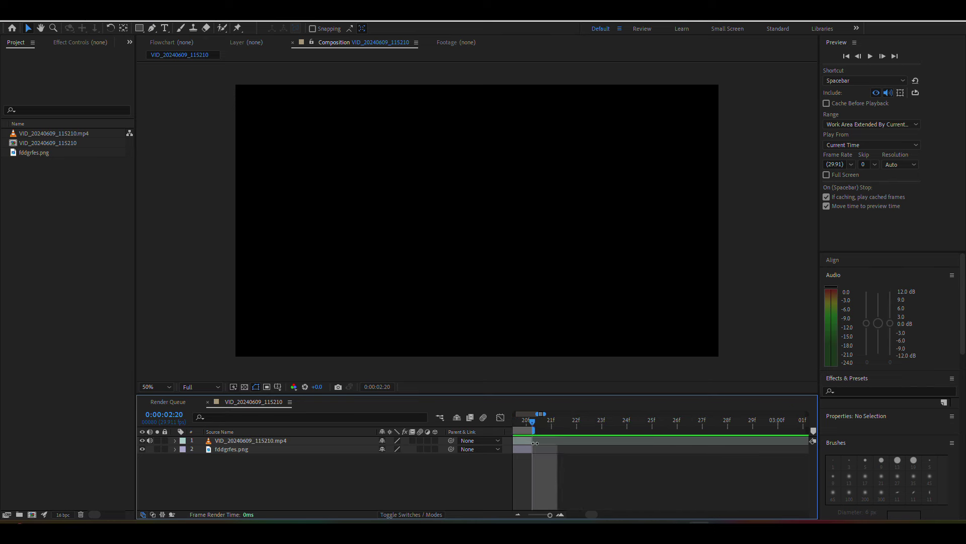
pyautogui.rightClick(526, 429)
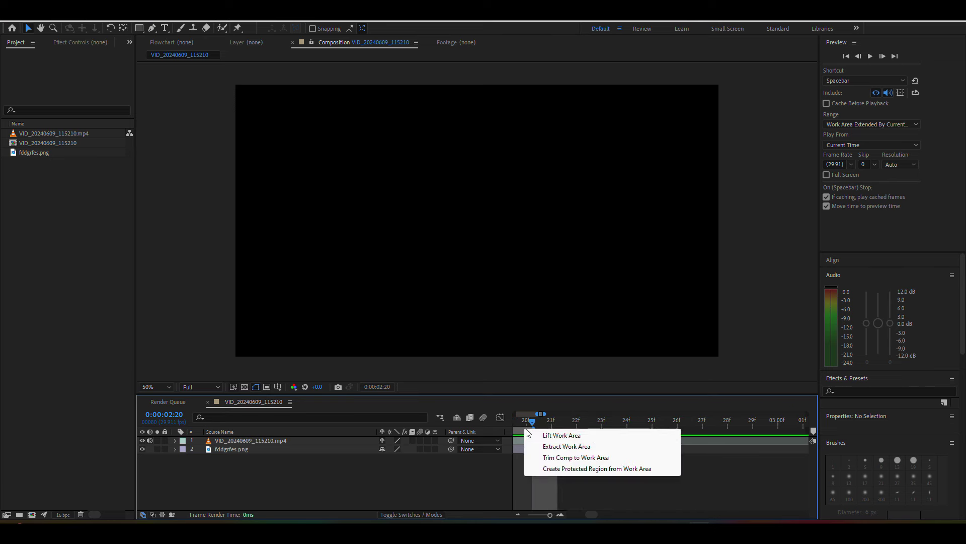
pyautogui.click(581, 457)
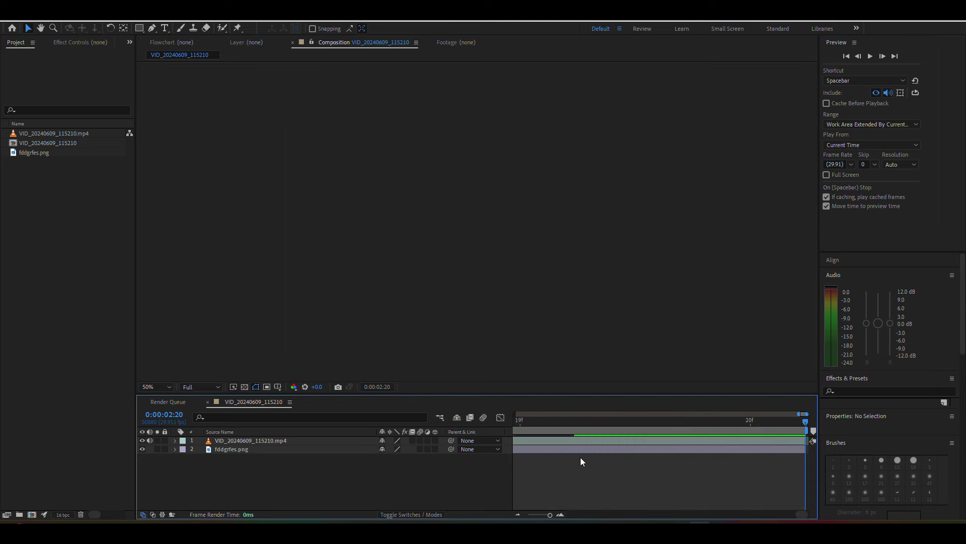
# Zoom the timeline out, play the trimmed composition, and select the green-screen video layer.
pyautogui.press('-')
pyautogui.press('-')
pyautogui.press('-')
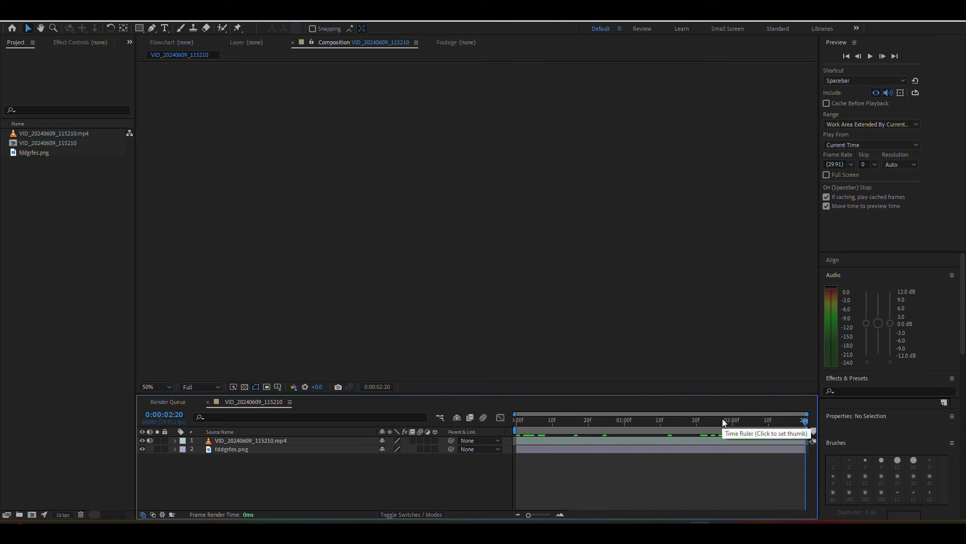
pyautogui.press('space')
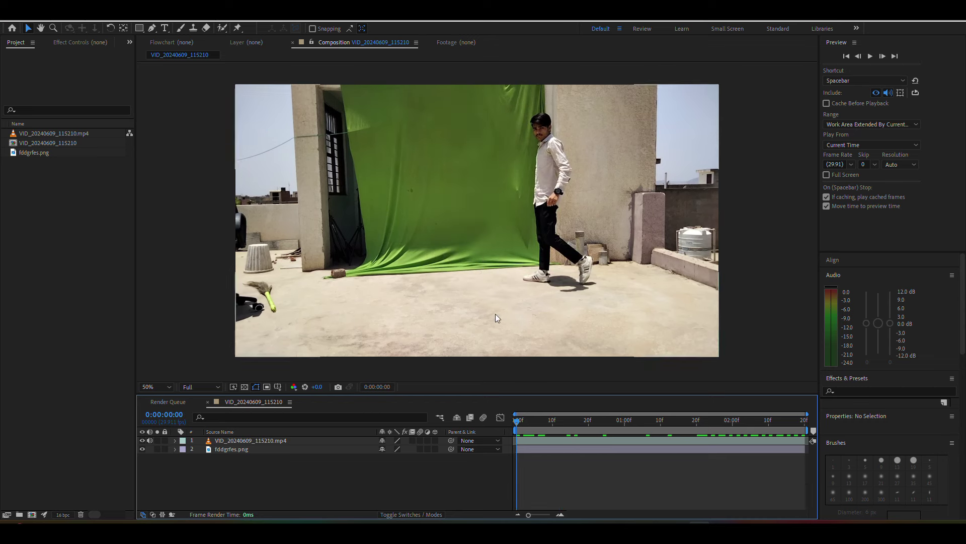
pyautogui.click(210, 442)
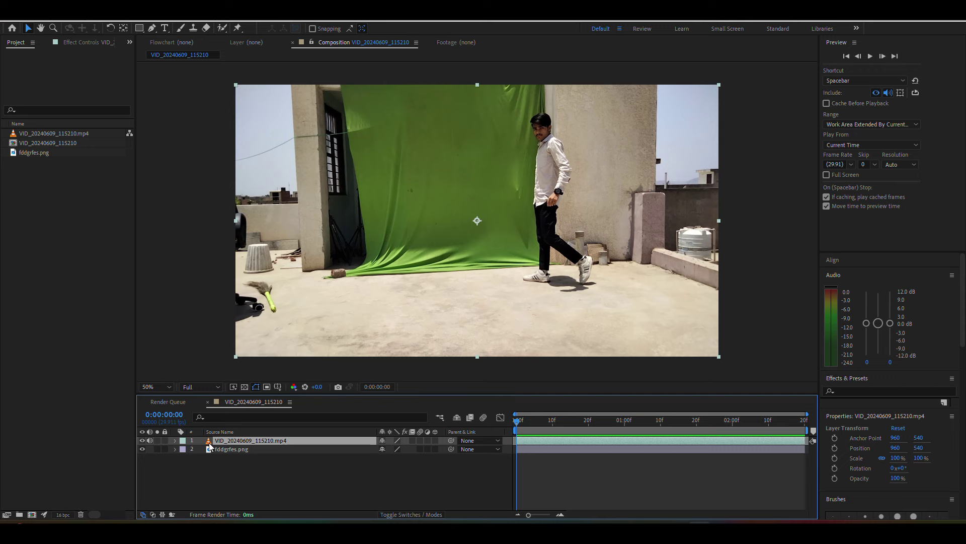
# Duplicate the green-screen layer and draw a closed six-point Pen mask around the floor at the man's feet.
pyautogui.hotkey('ctrl', 'd')
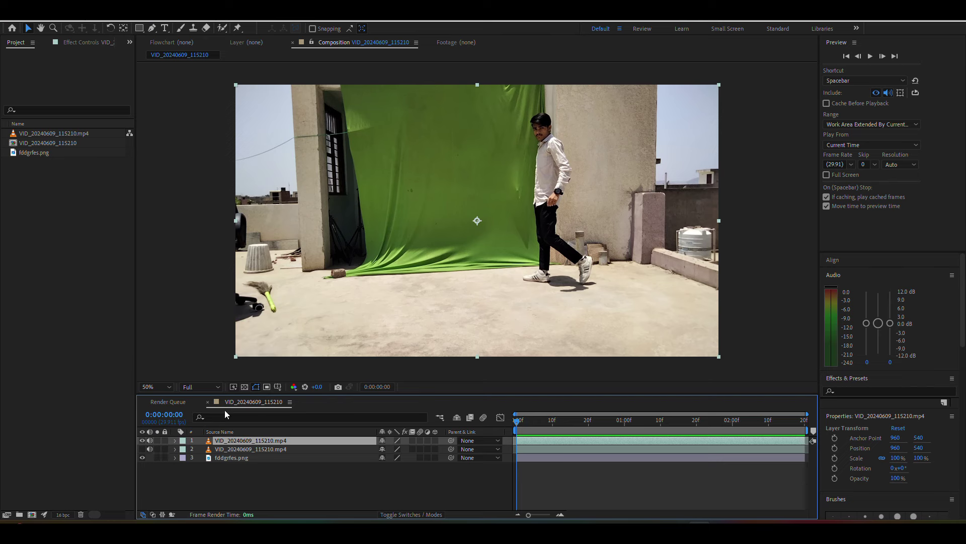
pyautogui.click(153, 28)
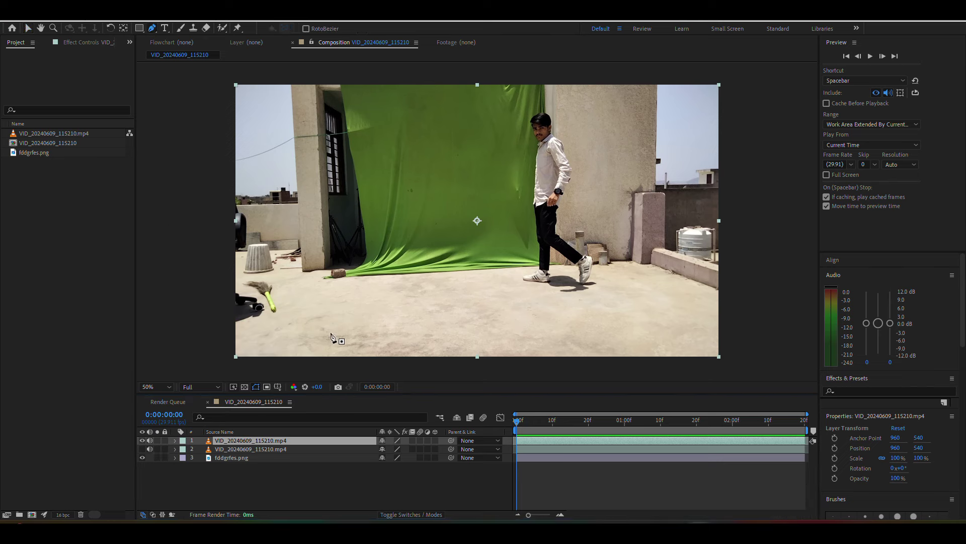
pyautogui.click(272, 359)
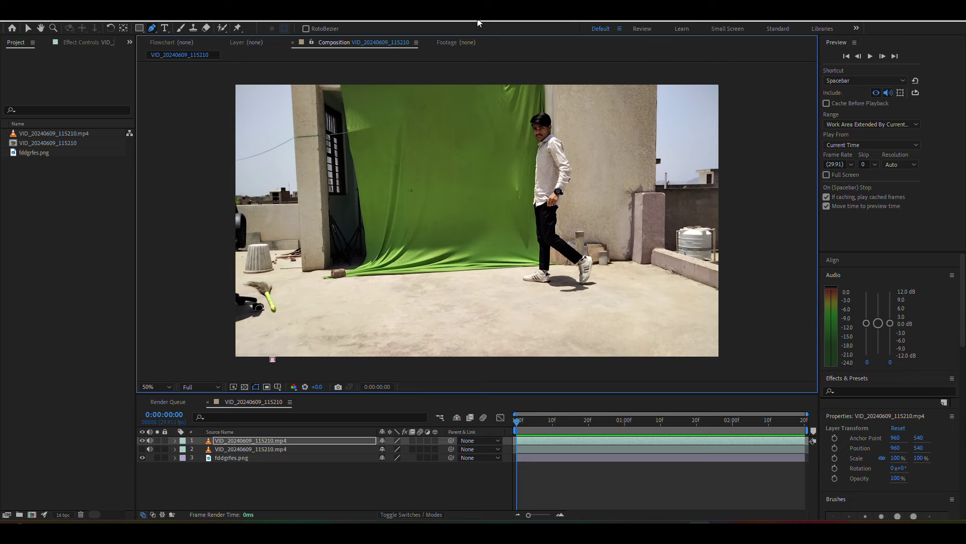
pyautogui.click(353, 287)
pyautogui.click(473, 274)
pyautogui.click(665, 300)
pyautogui.click(733, 335)
pyautogui.click(718, 366)
pyautogui.click(272, 359)
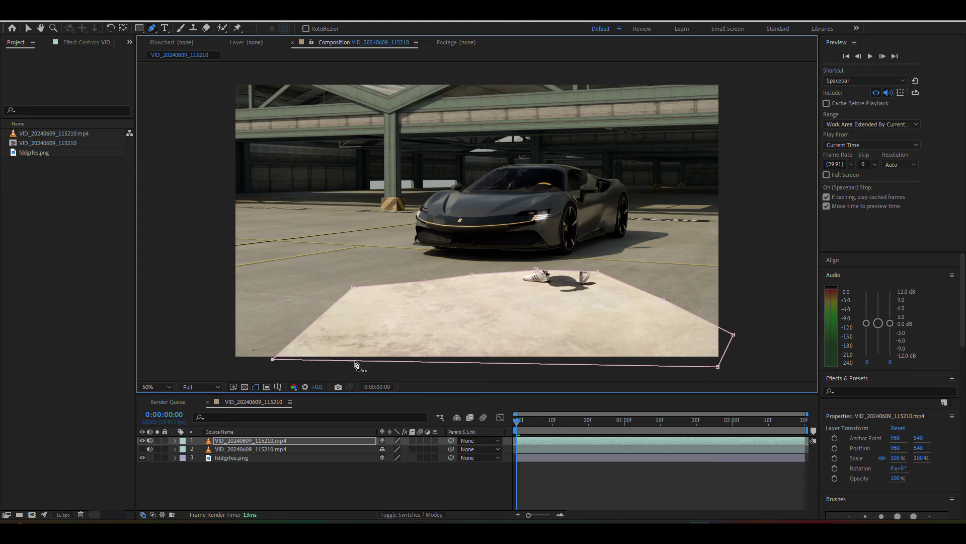
pyautogui.click(175, 440)
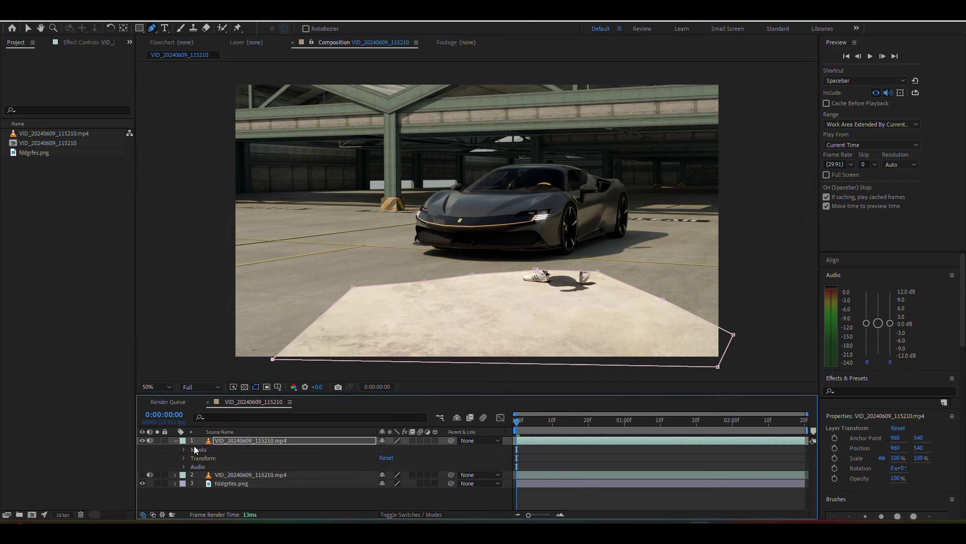
# Set Mask 1's feather to 59 pixels and drag its vertices outward to widen it.
pyautogui.click(184, 449)
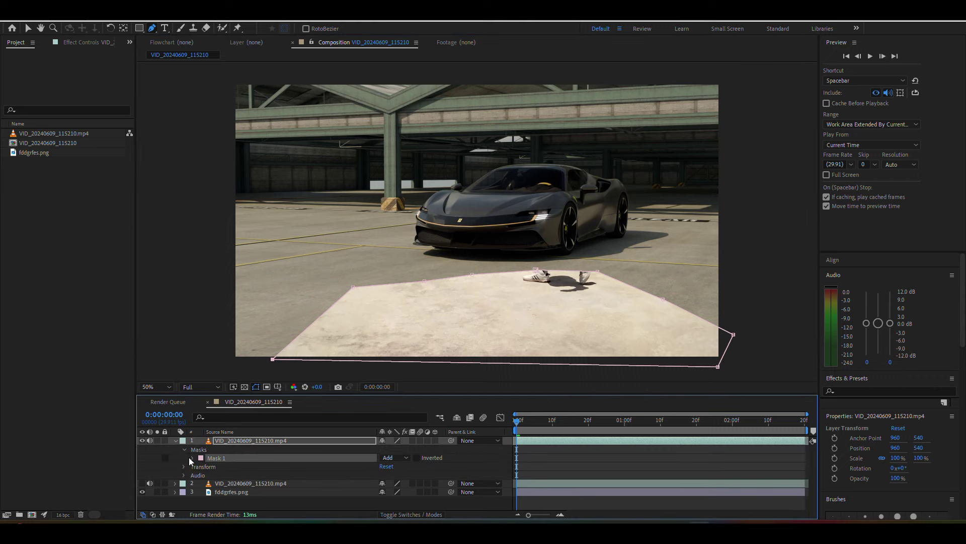
pyautogui.click(191, 458)
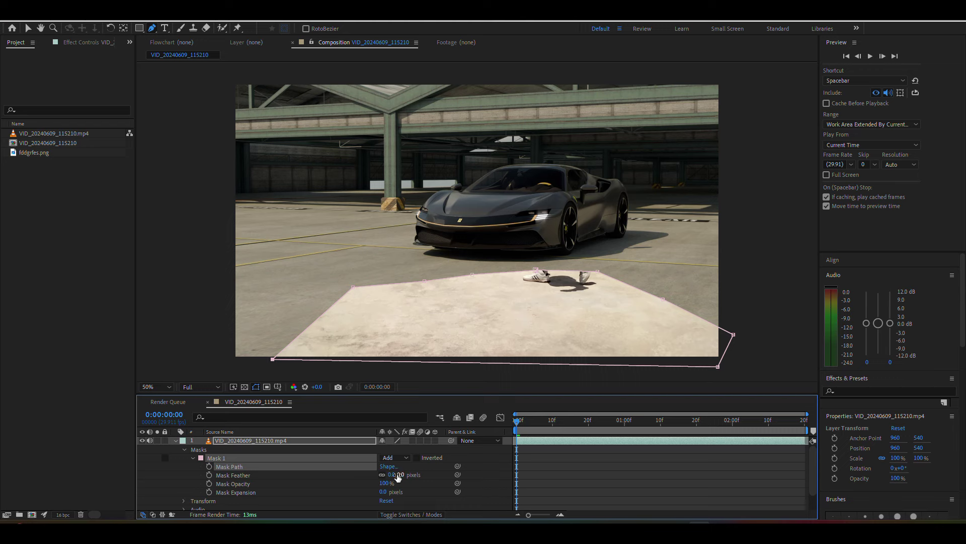
pyautogui.moveTo(392, 474); pyautogui.dragTo(420, 475)
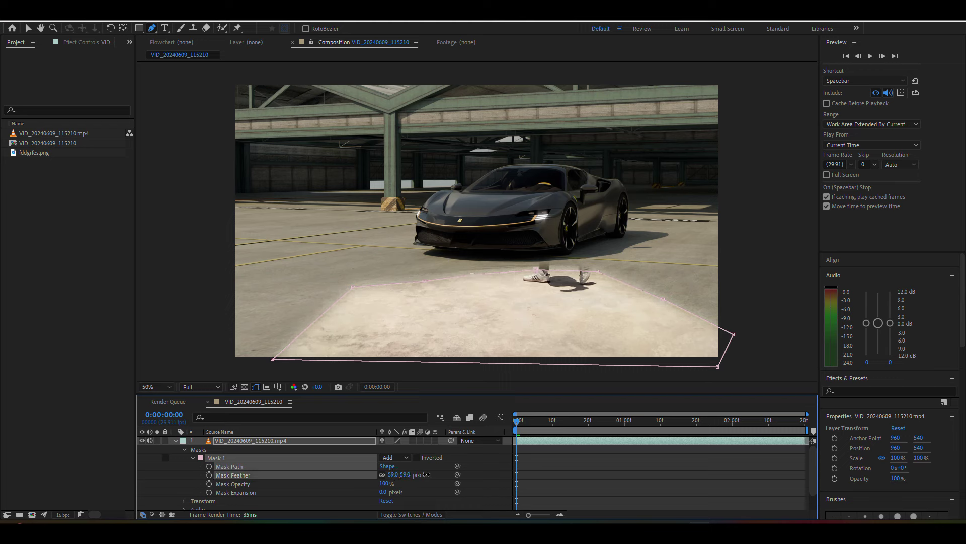
pyautogui.moveTo(272, 359)
pyautogui.mouseDown()
pyautogui.moveTo(205, 350)
pyautogui.moveTo(181, 364)
pyautogui.mouseUp()
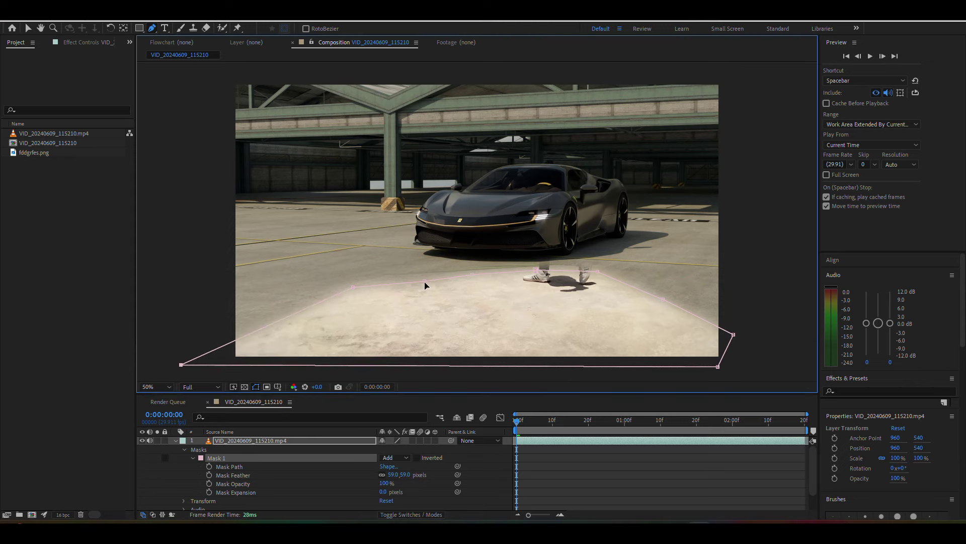
pyautogui.moveTo(425, 282); pyautogui.dragTo(392, 281)
pyautogui.moveTo(355, 288)
pyautogui.mouseDown()
pyautogui.moveTo(274, 308)
pyautogui.moveTo(336, 299)
pyautogui.mouseUp()
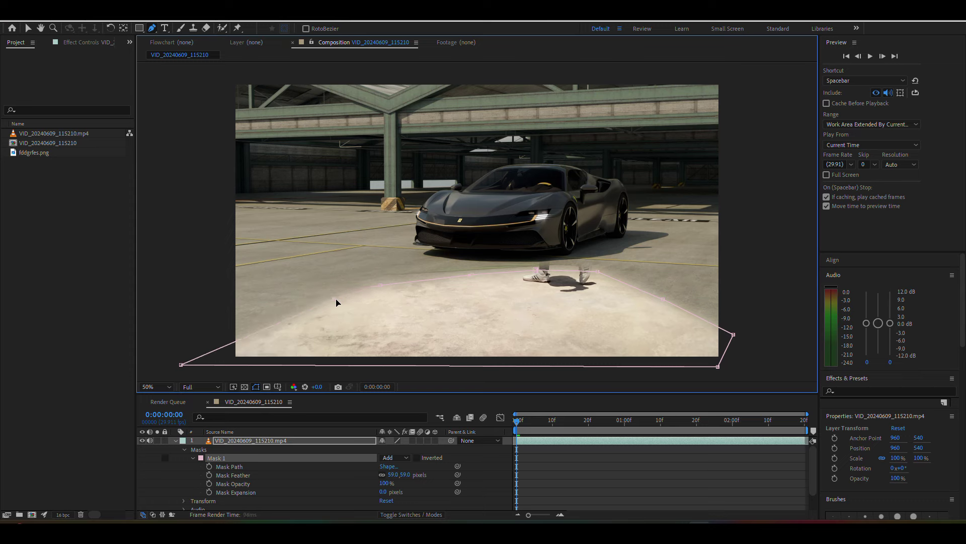
# Hide the masked floor copy, show the full green-screen layer 2, then collapse and deselect.
pyautogui.click(142, 440)
pyautogui.scroll(-1, 150, 484)
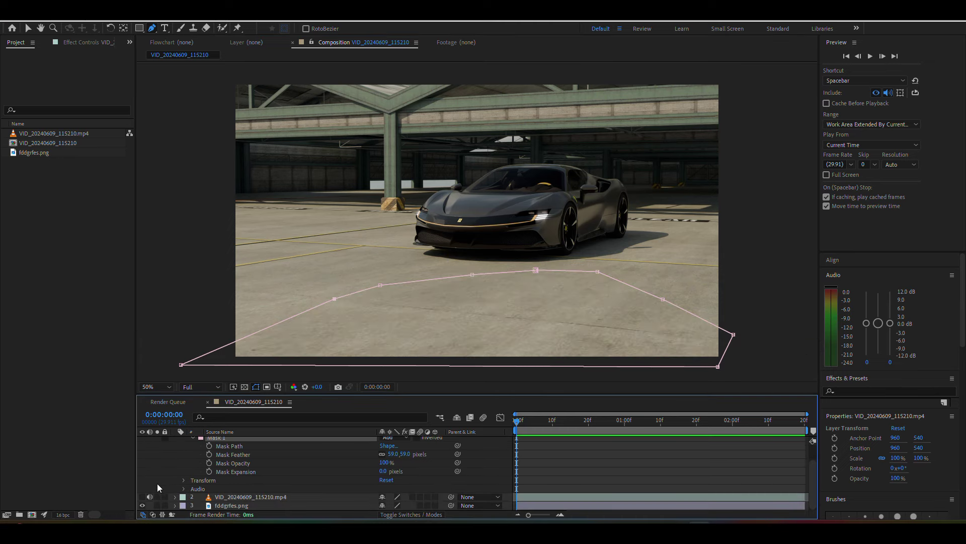
pyautogui.click(143, 497)
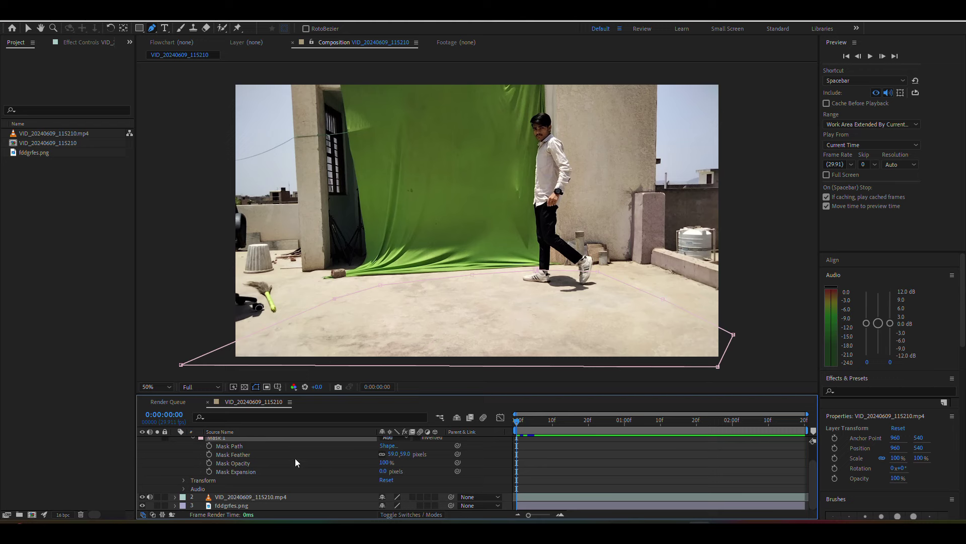
pyautogui.scroll(2, 168, 455)
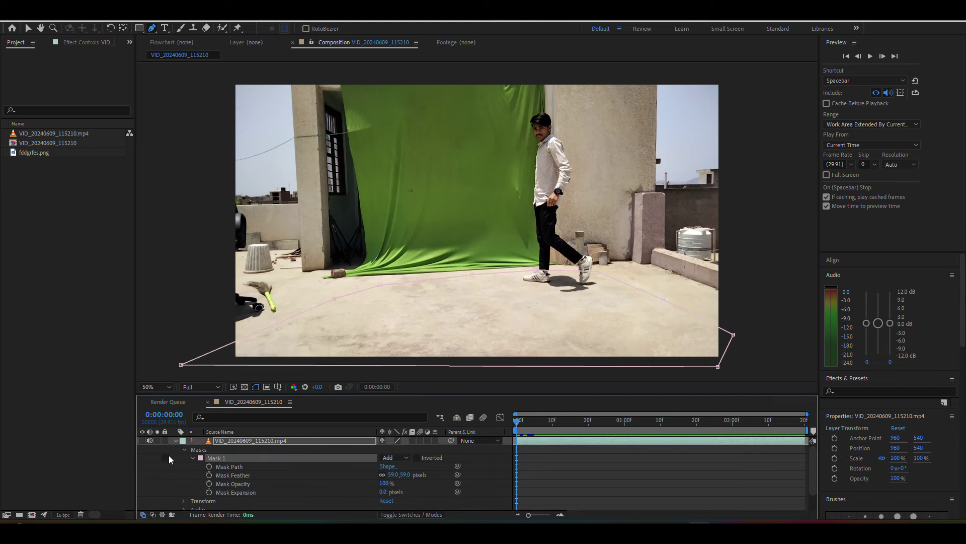
pyautogui.click(176, 440)
pyautogui.click(203, 489)
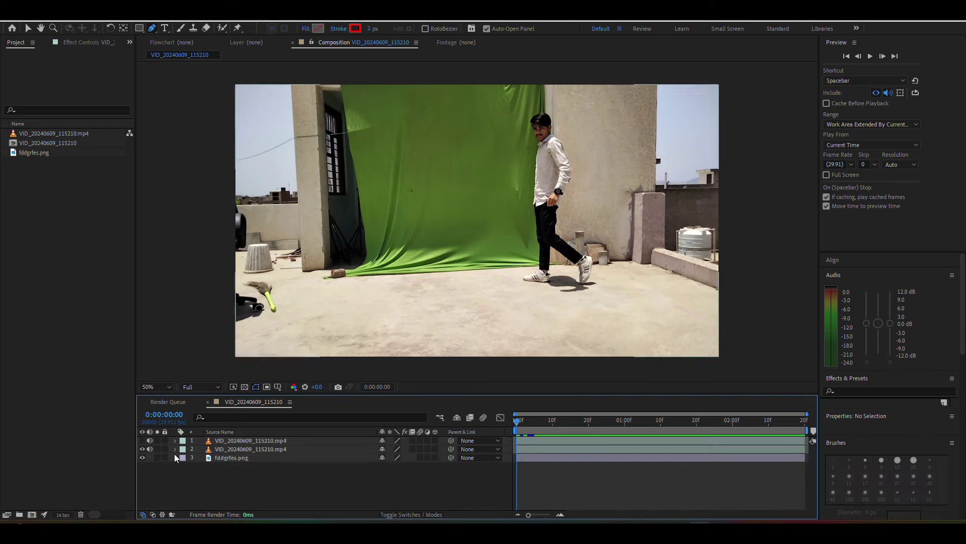
# Open layer 2 in the Layer panel at frame 14 and switch to the Roto Brush tool, zoomed in.
pyautogui.doubleClick(236, 449)
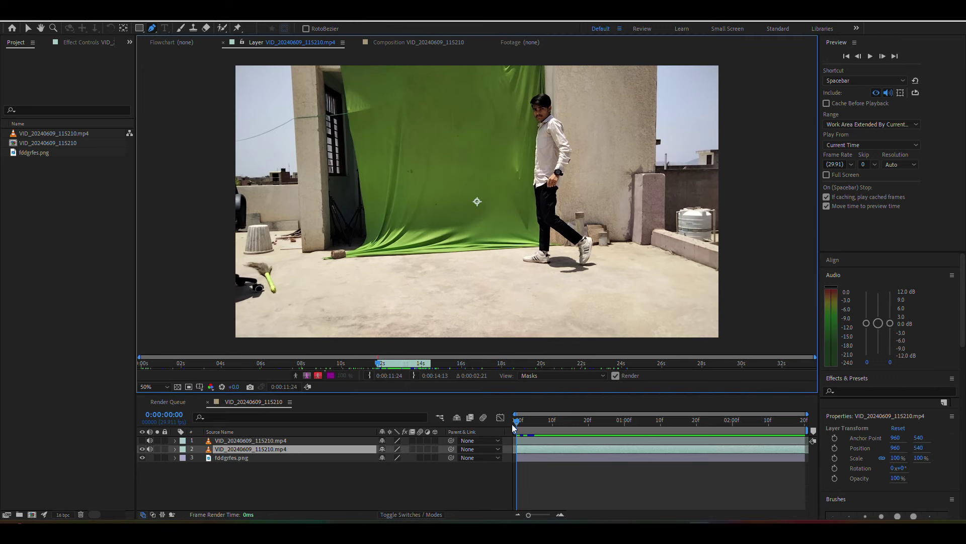
pyautogui.moveTo(517, 422); pyautogui.dragTo(567, 421)
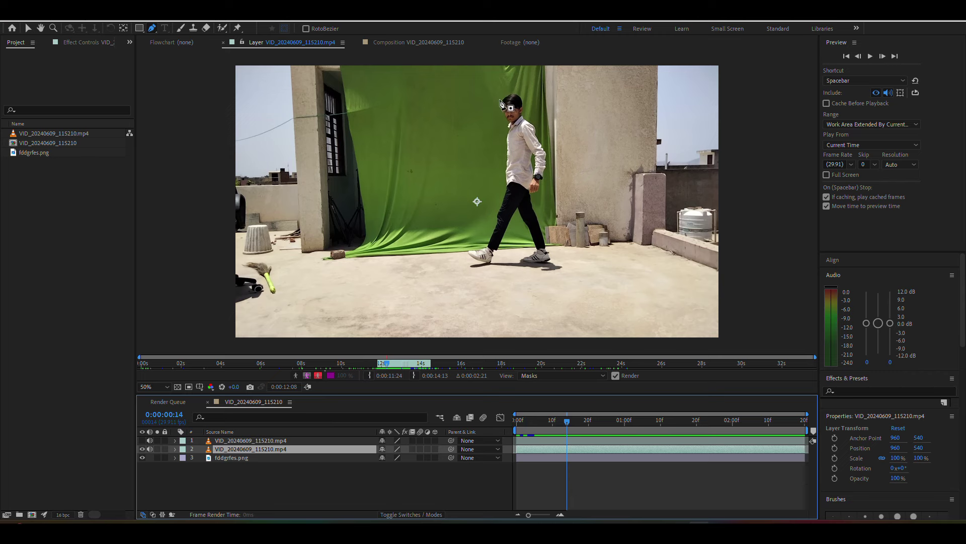
pyautogui.click(29, 29)
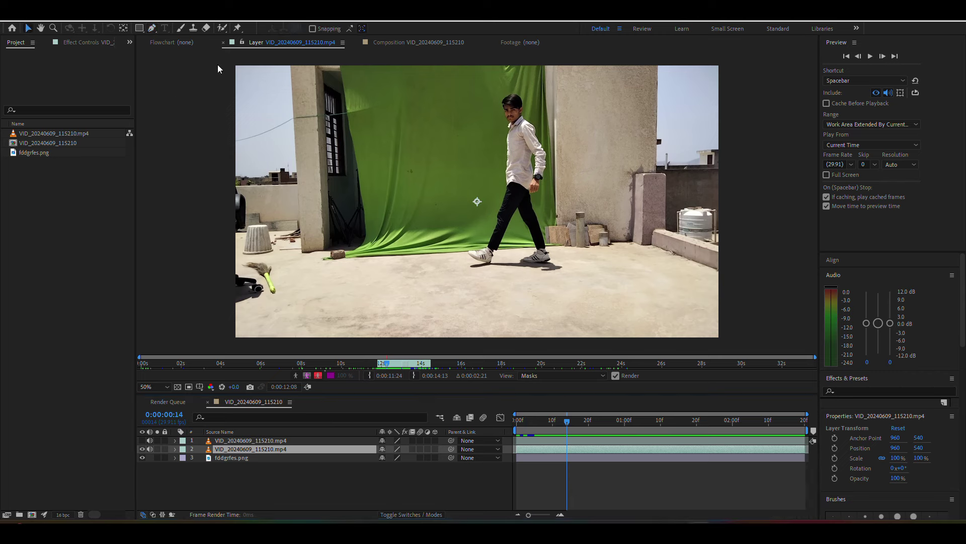
pyautogui.click(221, 29)
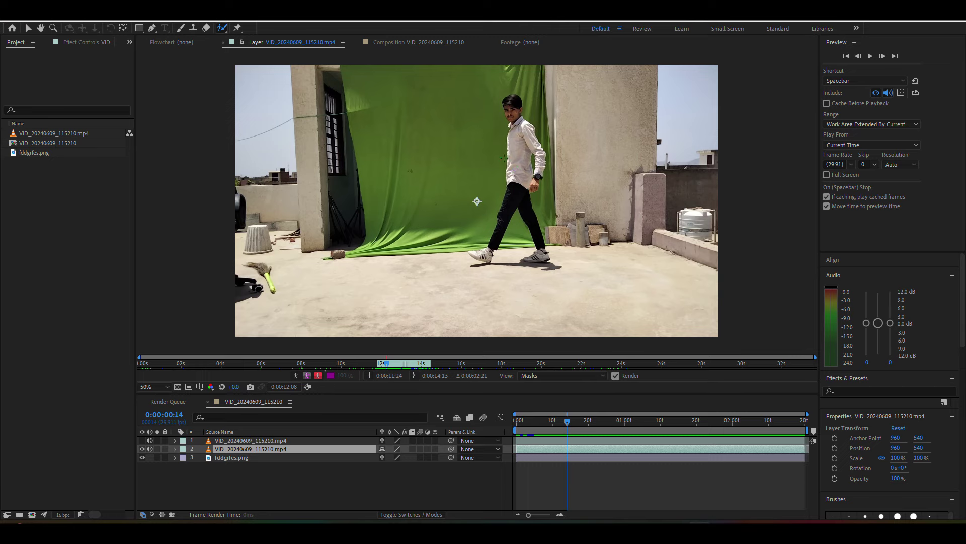
pyautogui.scroll(4, 506, 179)
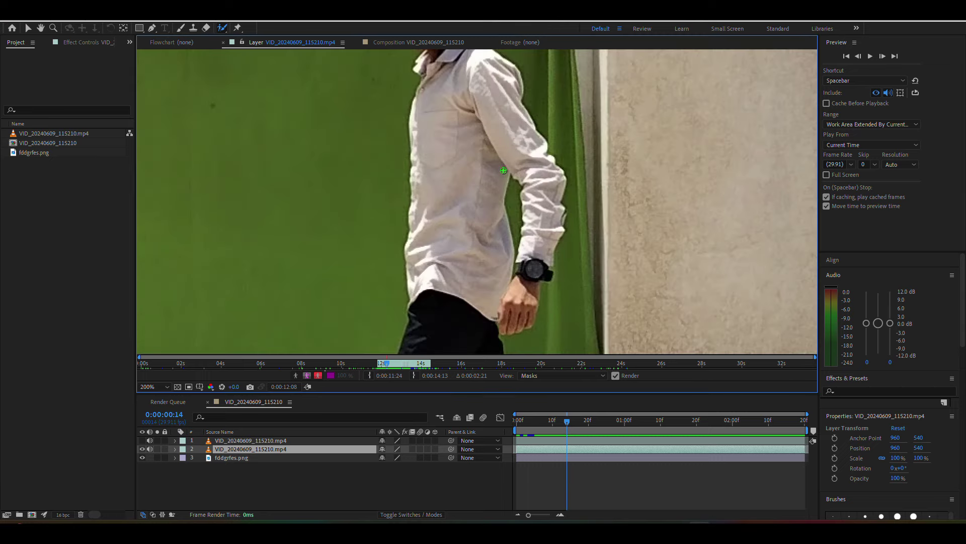
pyautogui.scroll(-2, 503, 170)
pyautogui.scroll(2, 473, 120)
# Roto Brush the man's body, chin, arm and hand into the foreground.
pyautogui.moveTo(465, 72); pyautogui.dragTo(532, 257)
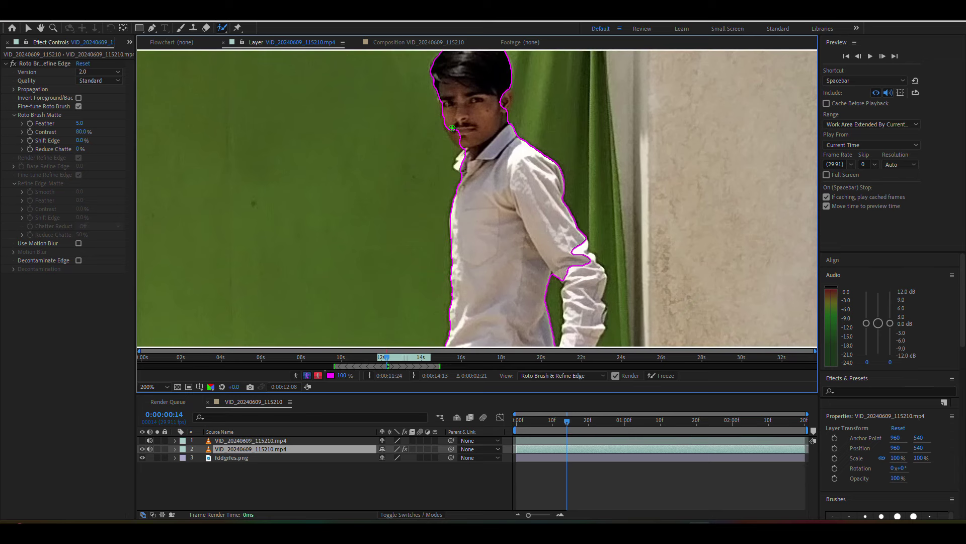
pyautogui.moveTo(461, 141); pyautogui.dragTo(462, 142)
pyautogui.scroll(-3, 481, 175)
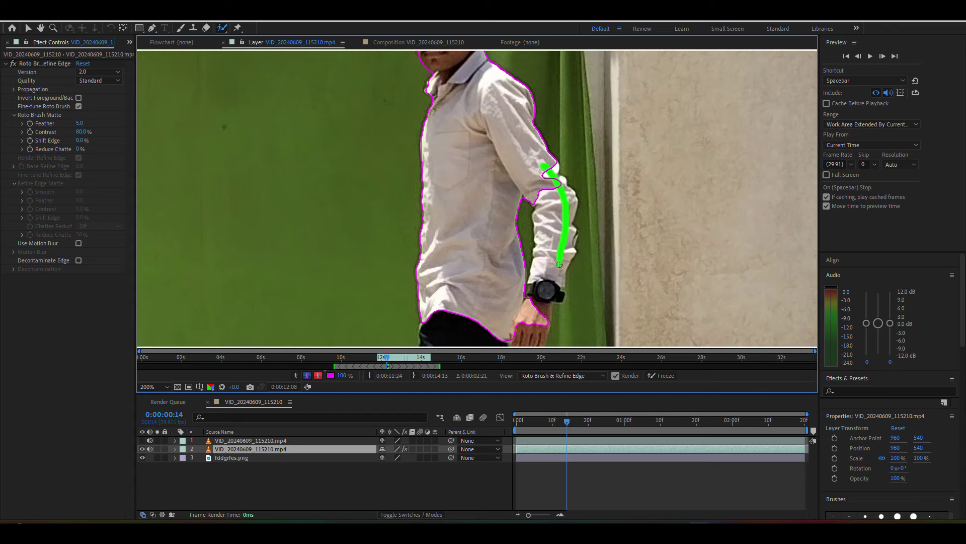
pyautogui.moveTo(558, 291)
pyautogui.mouseDown()
pyautogui.moveTo(540, 230)
pyautogui.moveTo(528, 250)
pyautogui.mouseUp()
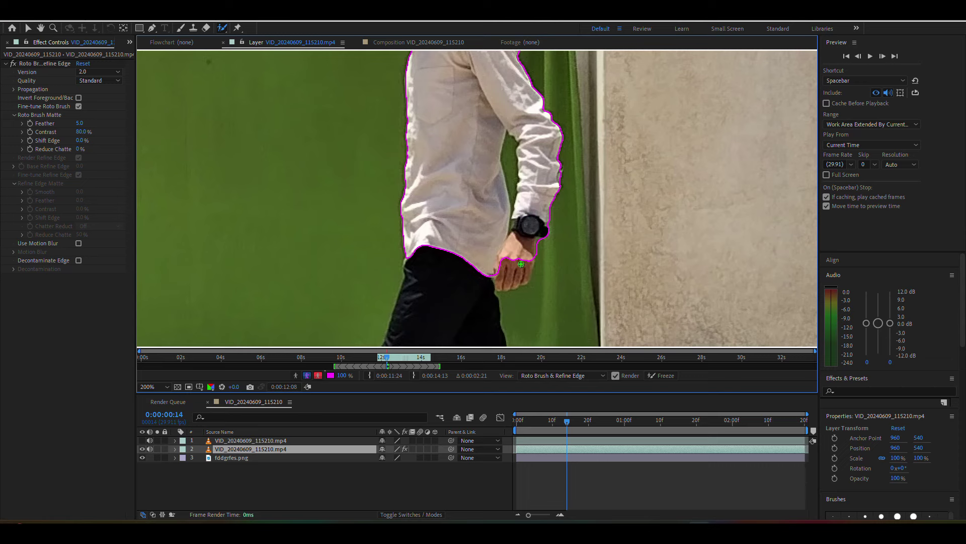
pyautogui.moveTo(509, 284); pyautogui.dragTo(509, 282)
pyautogui.scroll(-5, 469, 188)
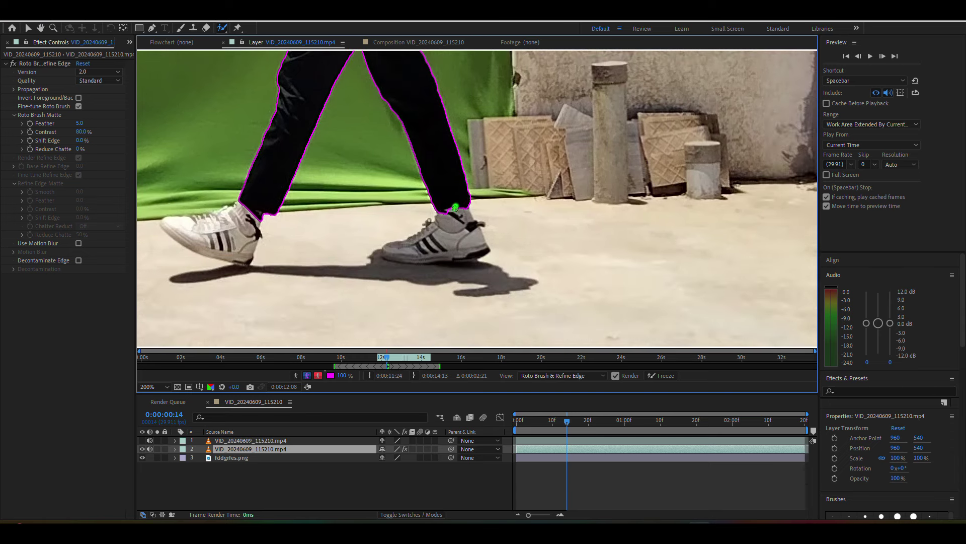
# Add both shoes to the roto matte and subtract the floor shadow beside them.
pyautogui.moveTo(399, 248); pyautogui.dragTo(470, 244)
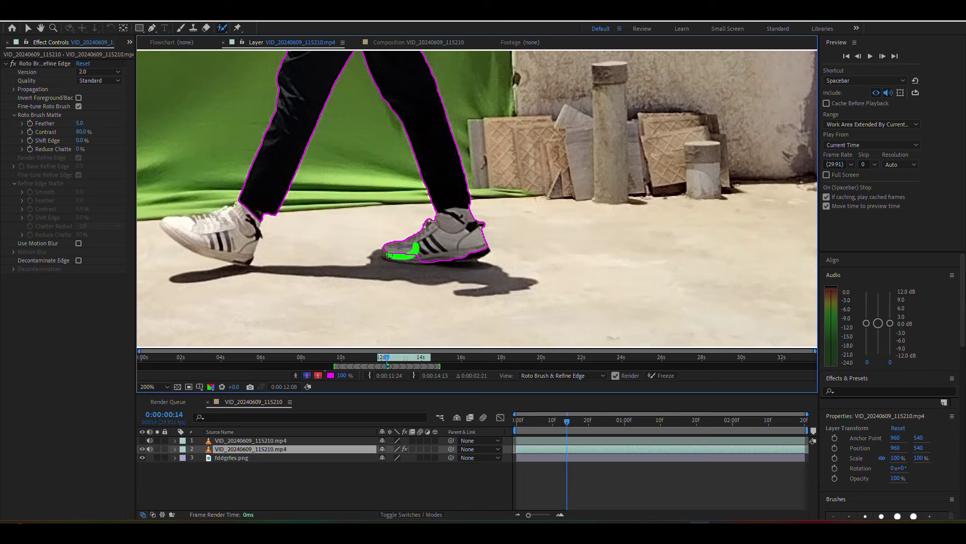
pyautogui.moveTo(390, 254); pyautogui.dragTo(391, 255)
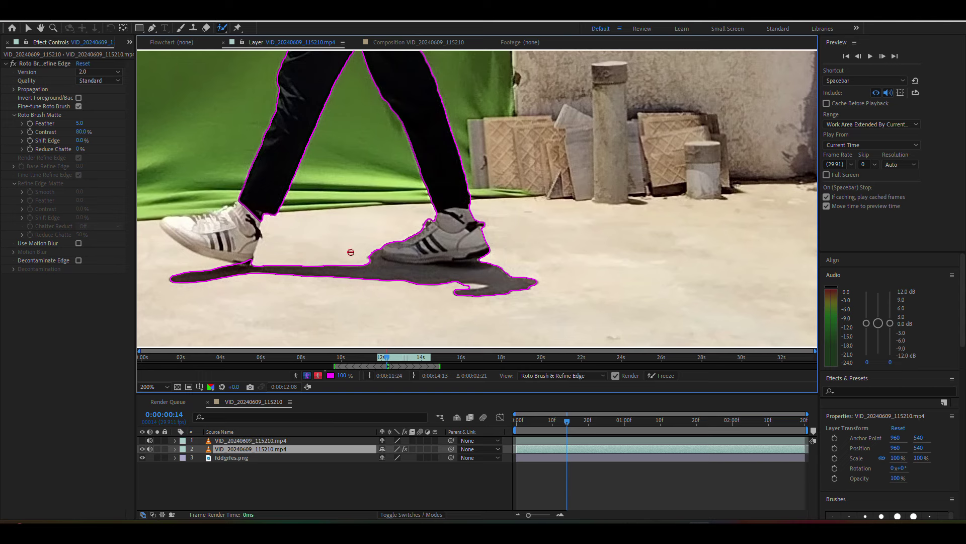
pyautogui.moveTo(331, 282); pyautogui.dragTo(511, 290)
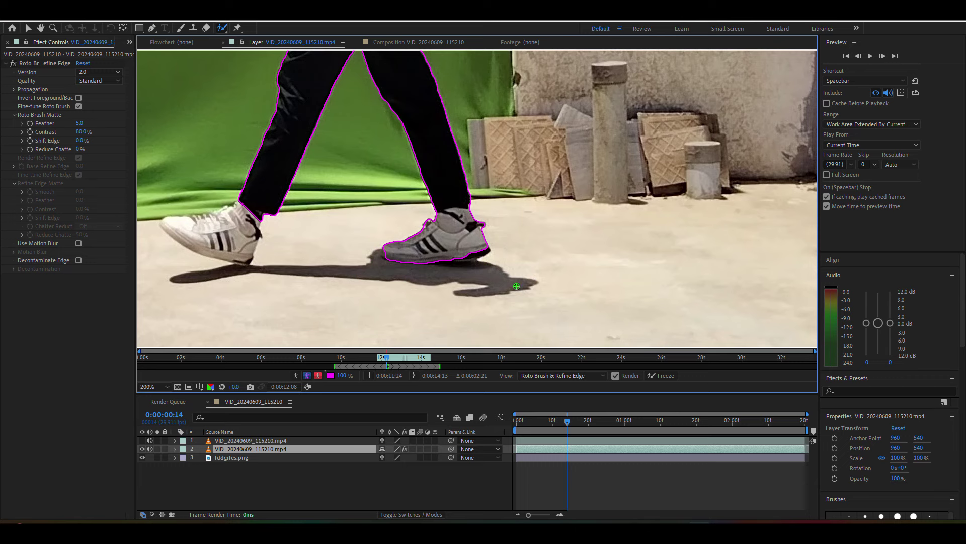
pyautogui.moveTo(255, 207)
pyautogui.mouseDown()
pyautogui.moveTo(205, 232)
pyautogui.moveTo(191, 222)
pyautogui.mouseUp()
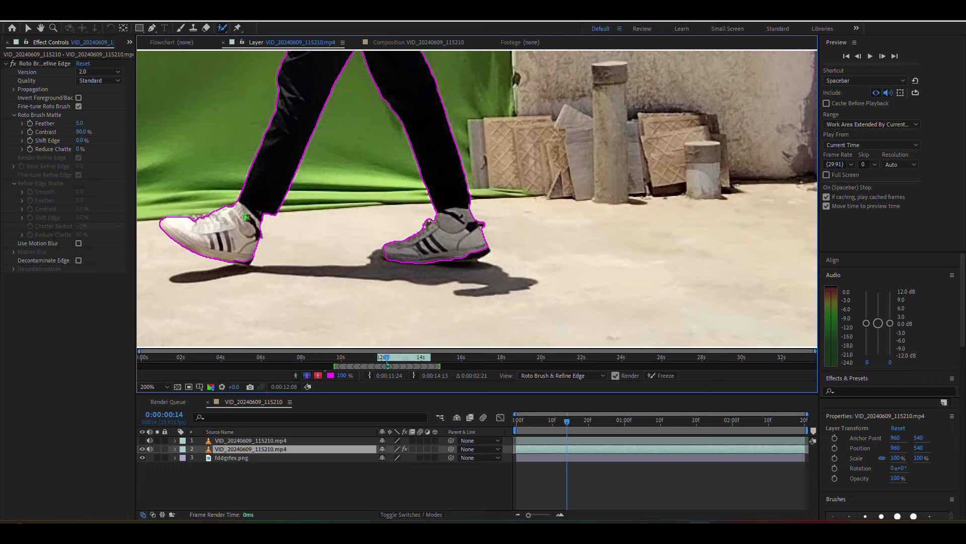
pyautogui.moveTo(389, 182)
pyautogui.mouseDown()
pyautogui.moveTo(492, 282)
pyautogui.moveTo(378, 150)
pyautogui.mouseUp()
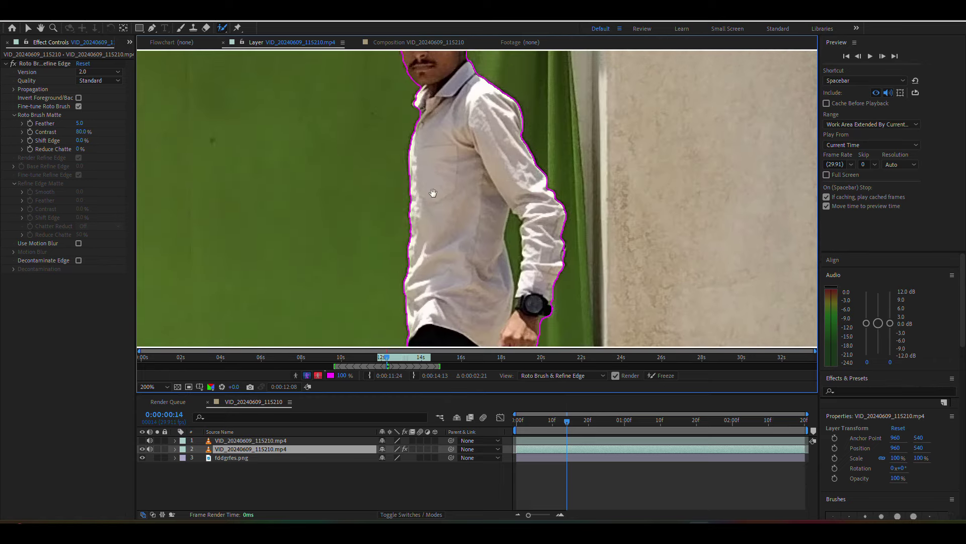
# Add the top of the hair to the matte and subtract the green along the wrist edge.
pyautogui.scroll(2, 378, 150)
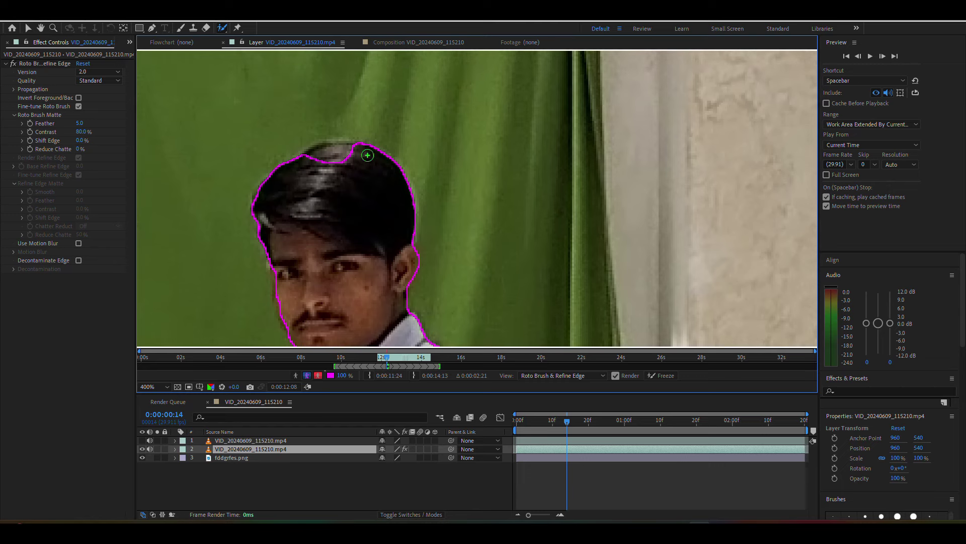
pyautogui.moveTo(361, 150); pyautogui.dragTo(312, 162)
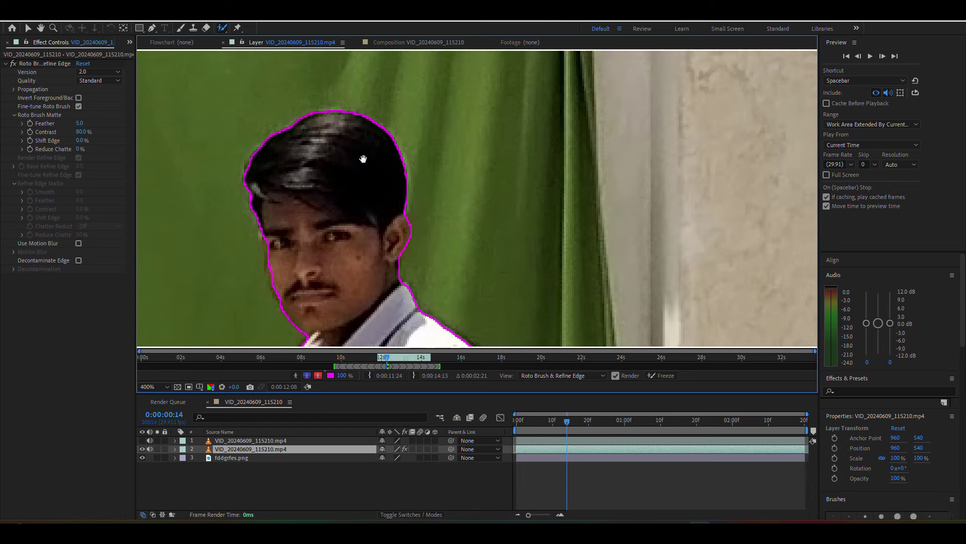
pyautogui.scroll(-5, 438, 207)
pyautogui.moveTo(438, 207); pyautogui.dragTo(373, 69)
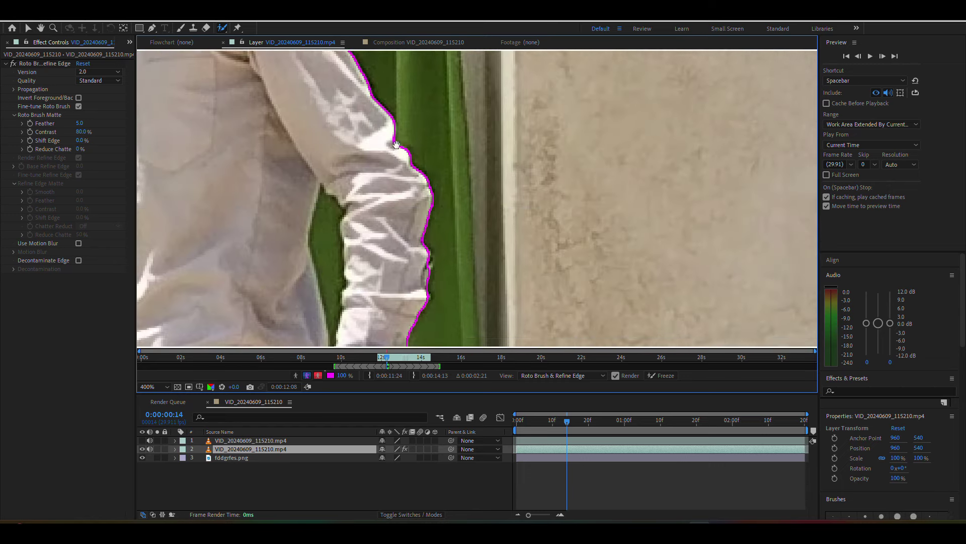
pyautogui.scroll(-2, 396, 193)
pyautogui.scroll(1, 362, 158)
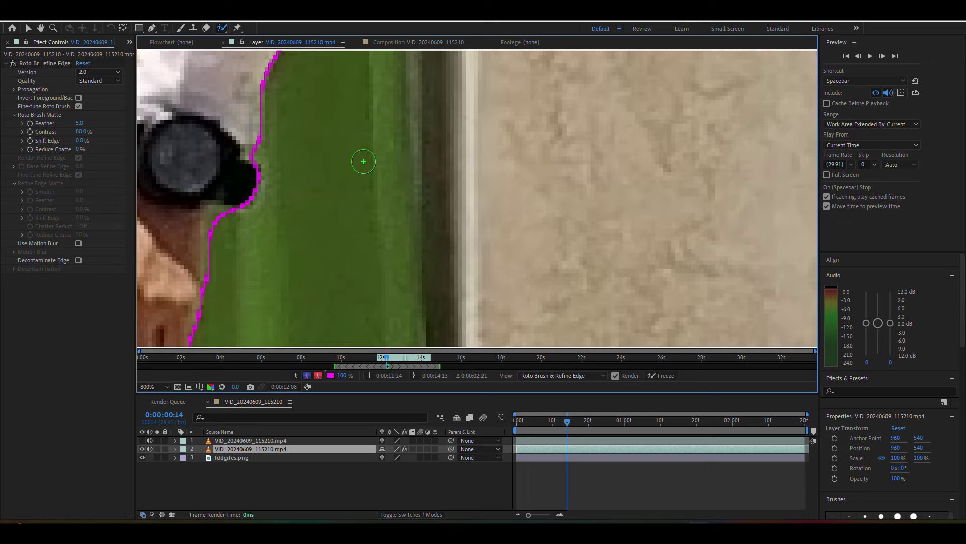
pyautogui.keyDown('alt'); pyautogui.moveTo(231, 229); pyautogui.dragTo(210, 210); pyautogui.keyUp('alt')
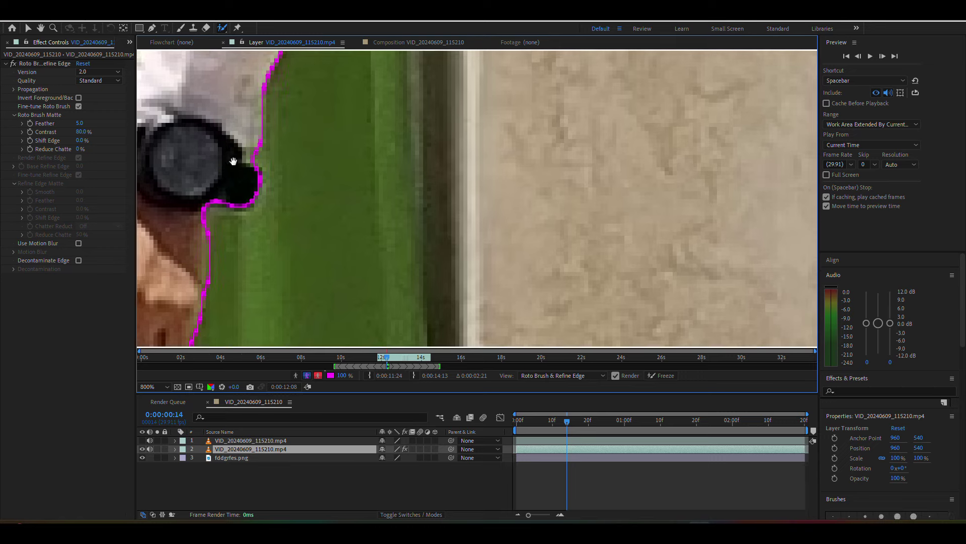
# Subtract the green gap beside the sleeve from the roto matte.
pyautogui.moveTo(217, 172); pyautogui.dragTo(334, 252)
pyautogui.moveTo(308, 155); pyautogui.dragTo(338, 177)
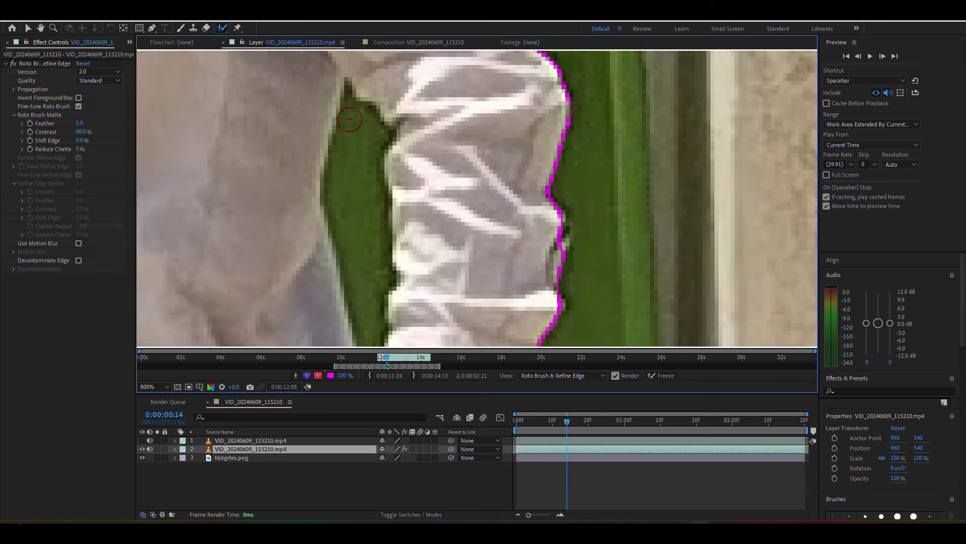
pyautogui.moveTo(349, 119); pyautogui.dragTo(369, 301)
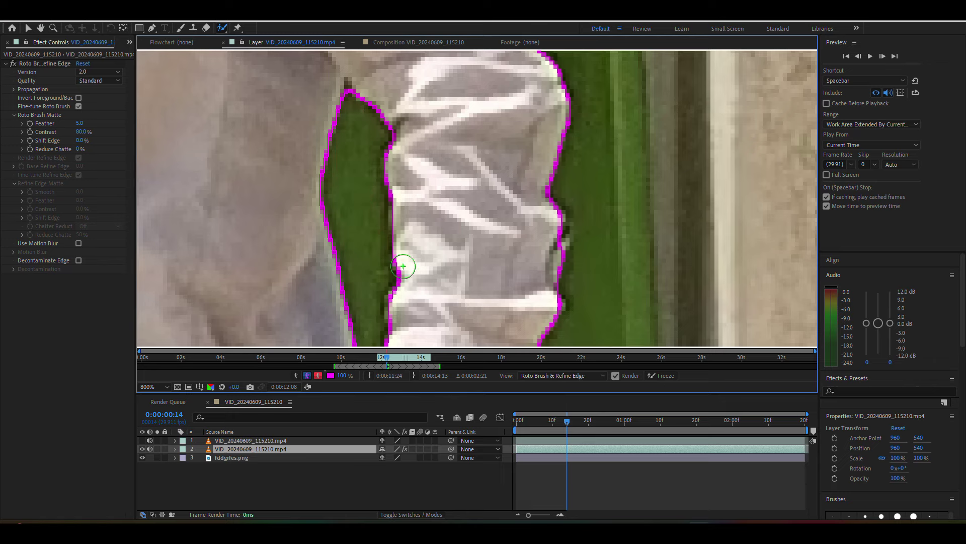
# Add the side of the face and temple-to-cheek edge, then zoom out to the whole figure.
pyautogui.scroll(-4, 417, 210)
pyautogui.scroll(-4, 416, 210)
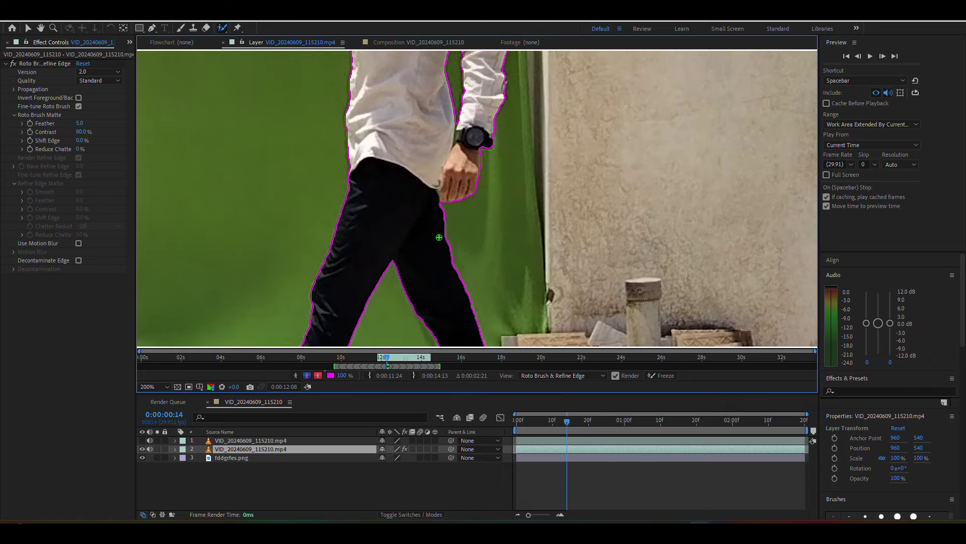
pyautogui.scroll(1, 420, 221)
pyautogui.scroll(1, 420, 221)
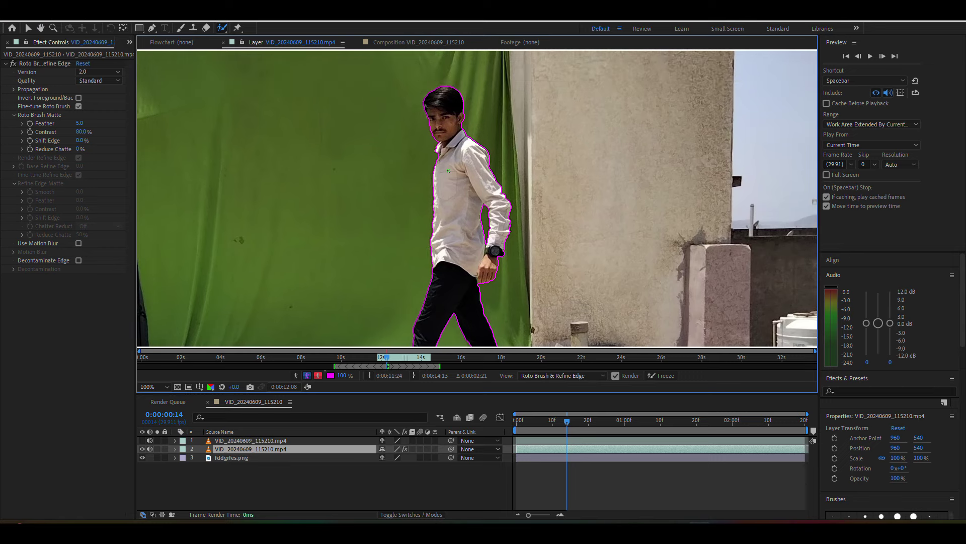
pyautogui.scroll(1, 418, 221)
pyautogui.scroll(2, 418, 220)
pyautogui.scroll(2, 417, 220)
pyautogui.scroll(2, 417, 220)
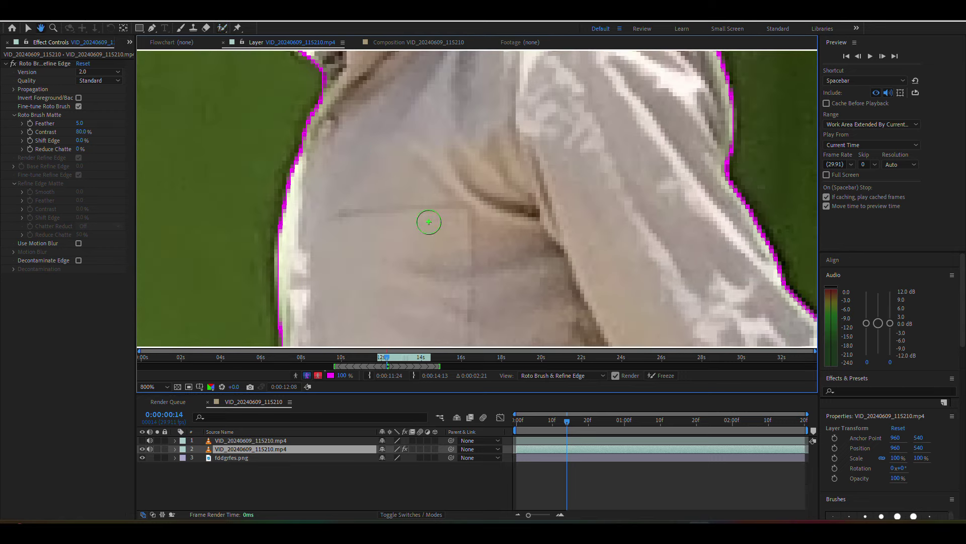
pyautogui.scroll(2, 427, 220)
pyautogui.scroll(2, 399, 238)
pyautogui.scroll(2, 333, 218)
pyautogui.moveTo(333, 219); pyautogui.dragTo(349, 248)
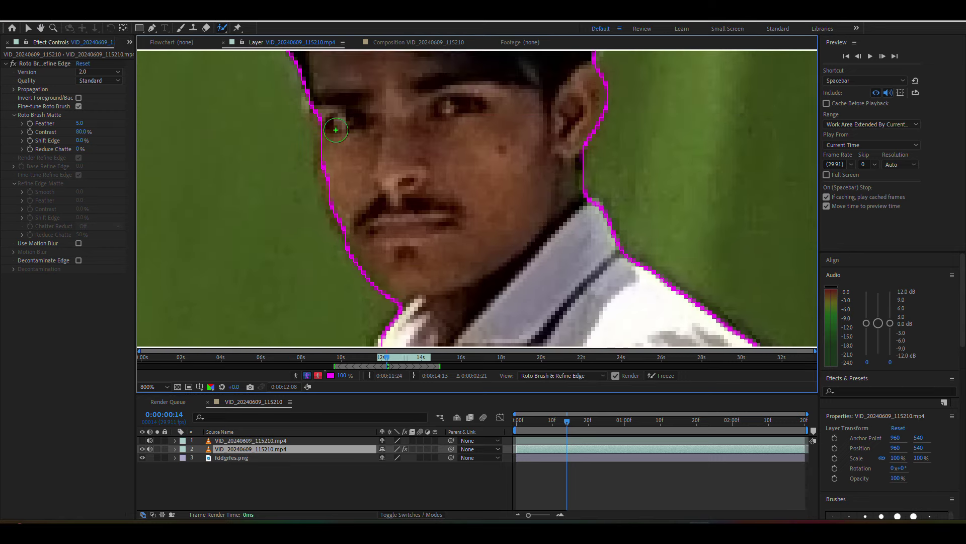
pyautogui.moveTo(325, 93)
pyautogui.mouseDown()
pyautogui.moveTo(330, 156)
pyautogui.moveTo(391, 261)
pyautogui.mouseUp()
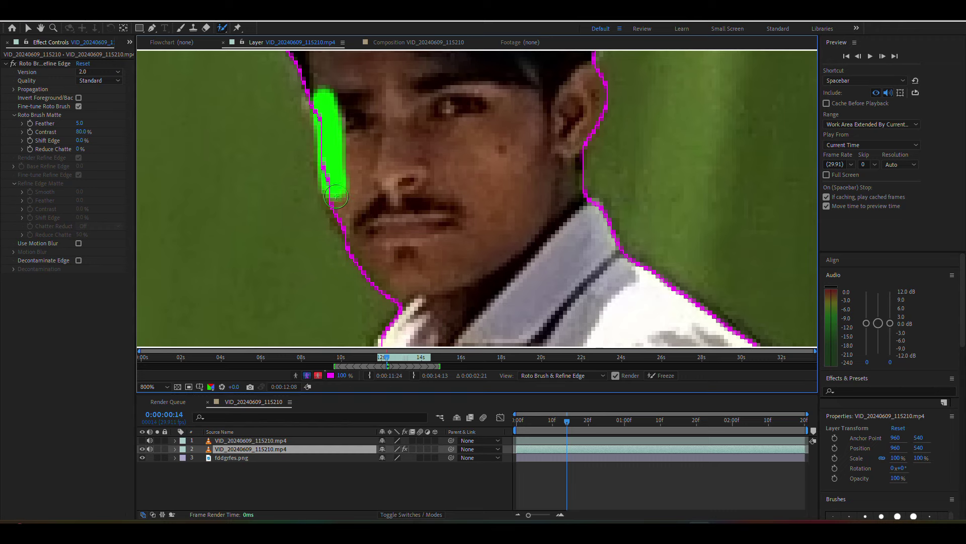
pyautogui.press(',')
pyautogui.press(',')
pyautogui.press(',')
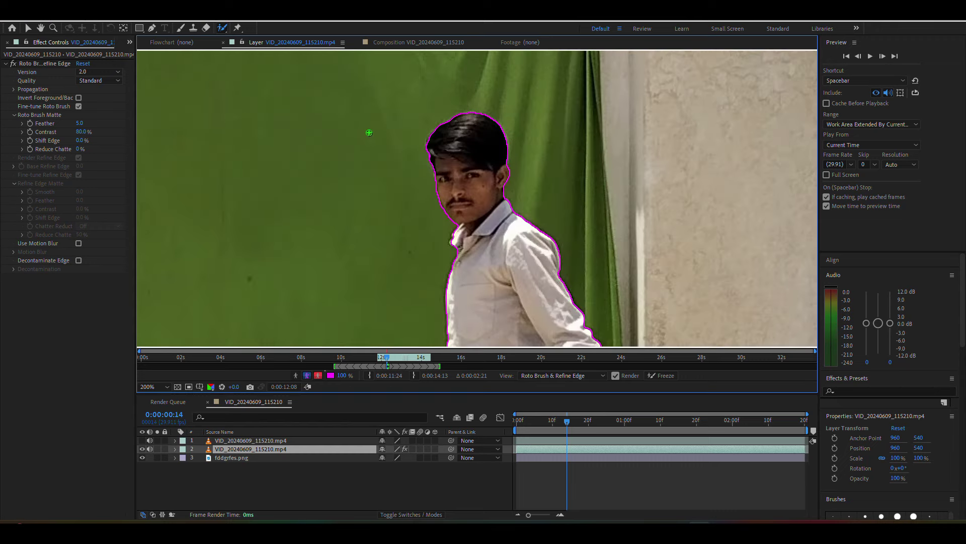
pyautogui.press('.')
pyautogui.press('.')
pyautogui.press('.')
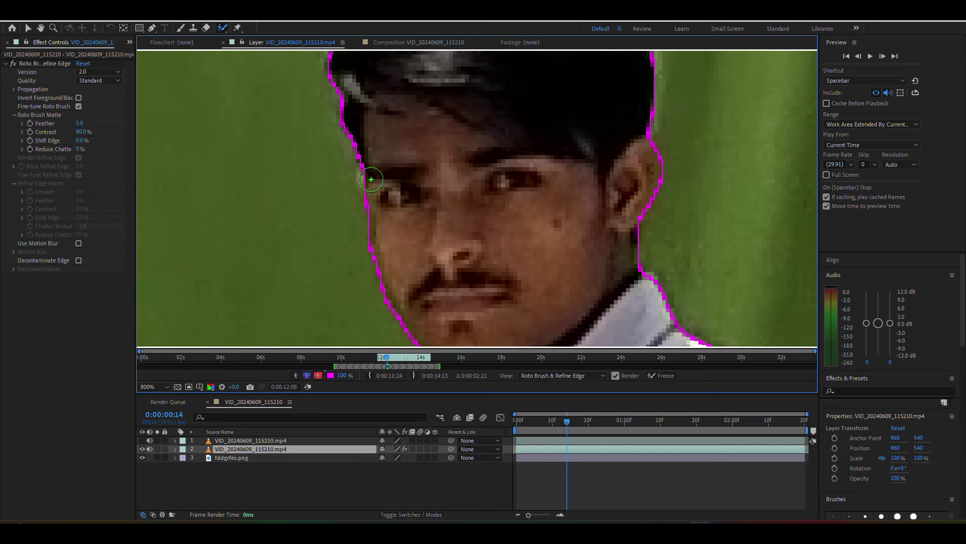
pyautogui.press(',')
pyautogui.press(',')
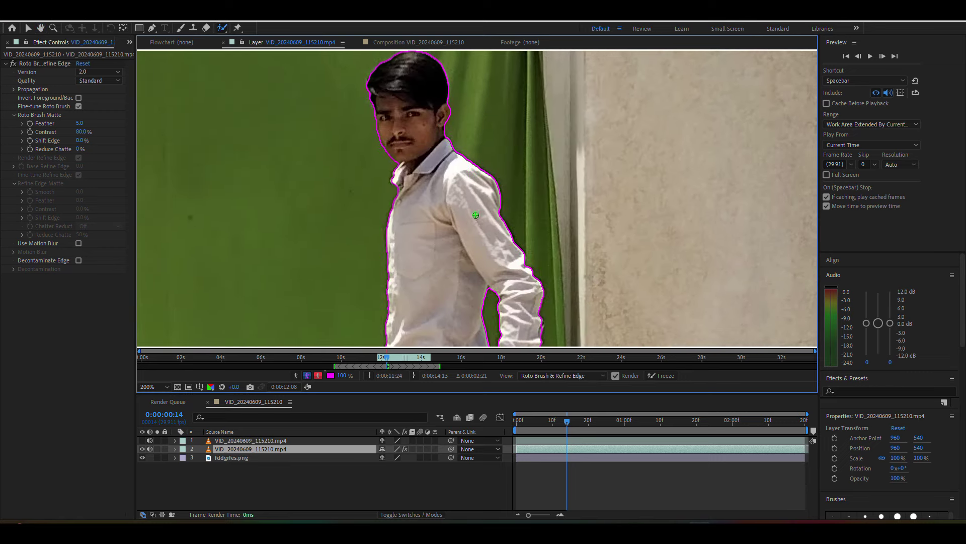
pyautogui.press(',')
pyautogui.press(',')
pyautogui.moveTo(475, 208); pyautogui.dragTo(430, 157)
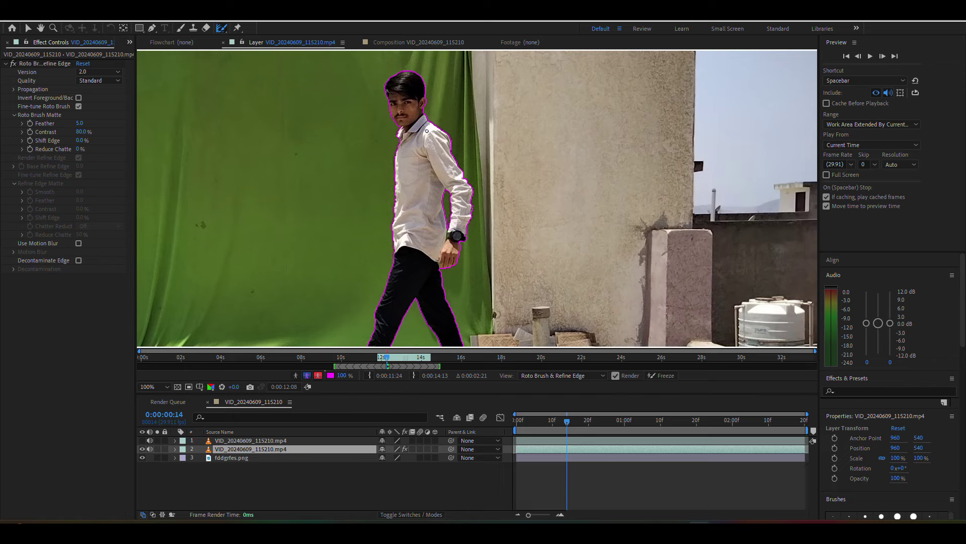
pyautogui.scroll(1, 427, 132)
pyautogui.scroll(1, 417, 252)
# Paint Refine Edge strokes along the top of the hair and down toward the ear.
pyautogui.scroll(1, 417, 251)
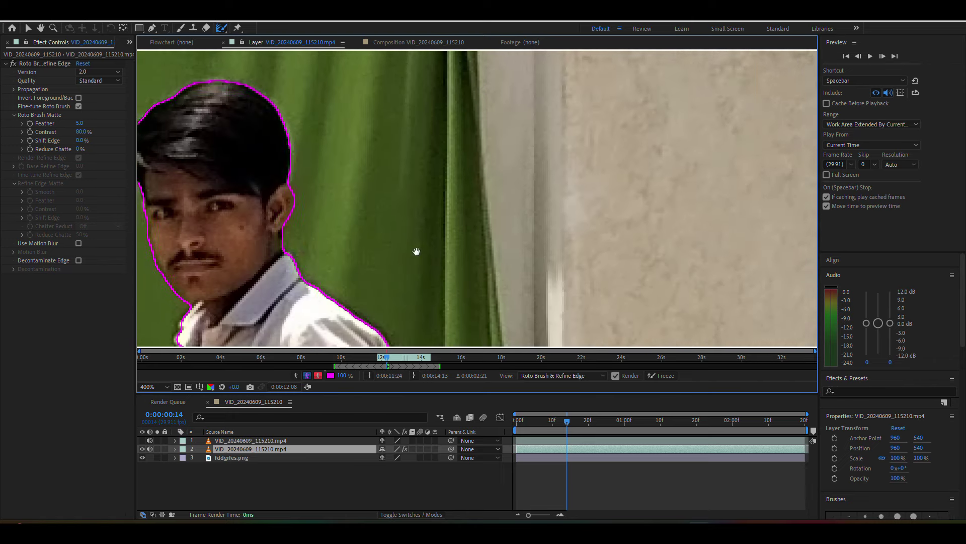
pyautogui.moveTo(417, 252); pyautogui.dragTo(474, 310)
pyautogui.moveTo(276, 140)
pyautogui.mouseDown()
pyautogui.moveTo(302, 143)
pyautogui.moveTo(343, 179)
pyautogui.moveTo(349, 207)
pyautogui.mouseUp()
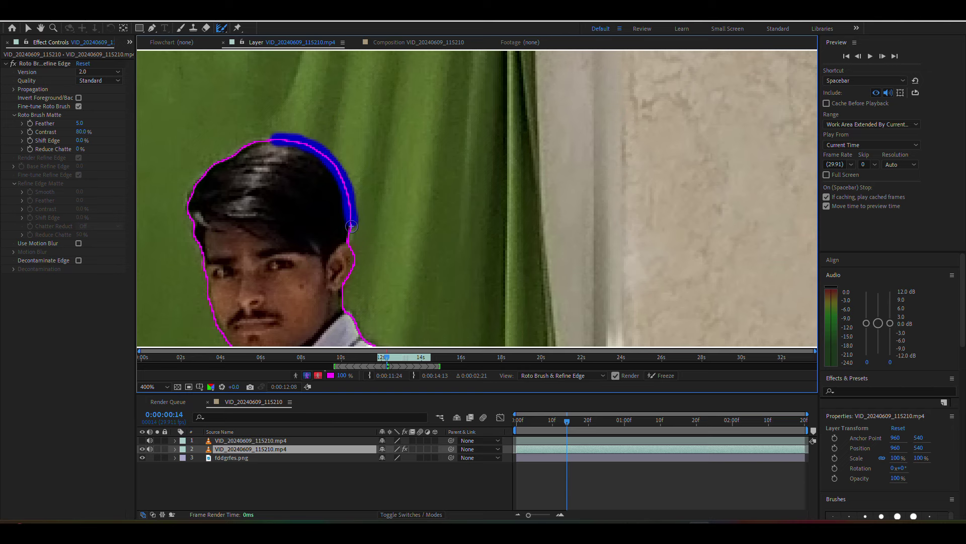
pyautogui.moveTo(354, 251); pyautogui.dragTo(349, 273)
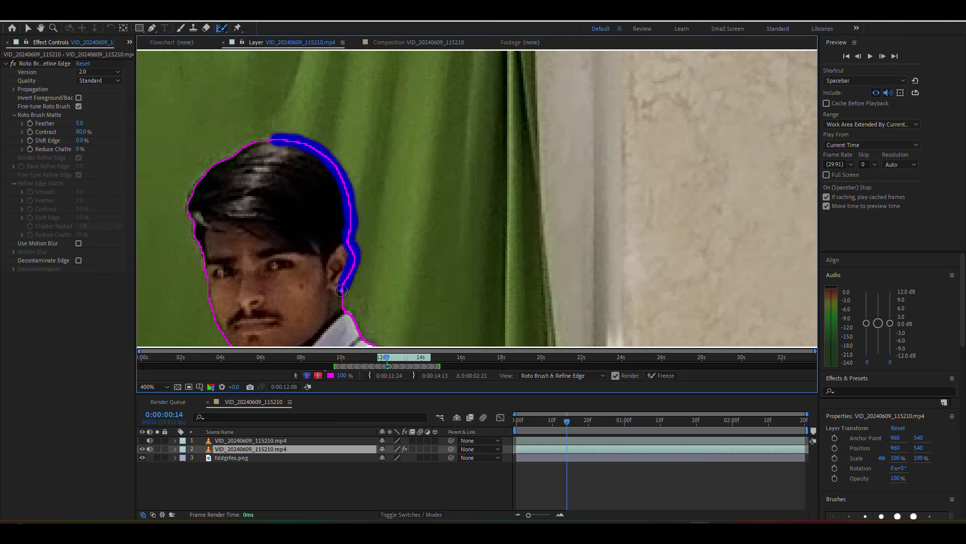
pyautogui.moveTo(350, 315)
pyautogui.mouseDown()
pyautogui.moveTo(359, 332)
pyautogui.moveTo(299, 162)
pyautogui.moveTo(288, 160)
pyautogui.moveTo(326, 183)
pyautogui.moveTo(367, 243)
pyautogui.moveTo(387, 323)
pyautogui.moveTo(310, 161)
pyautogui.moveTo(336, 229)
pyautogui.moveTo(367, 264)
pyautogui.moveTo(364, 326)
pyautogui.mouseUp()
# Refine the matte edge along the back of the sleeve, the watch and the hand.
pyautogui.moveTo(375, 281)
pyautogui.mouseDown()
pyautogui.moveTo(352, 179)
pyautogui.moveTo(316, 300)
pyautogui.moveTo(291, 335)
pyautogui.mouseUp()
pyautogui.scroll(-2, 339, 292)
pyautogui.scroll(-2, 302, 251)
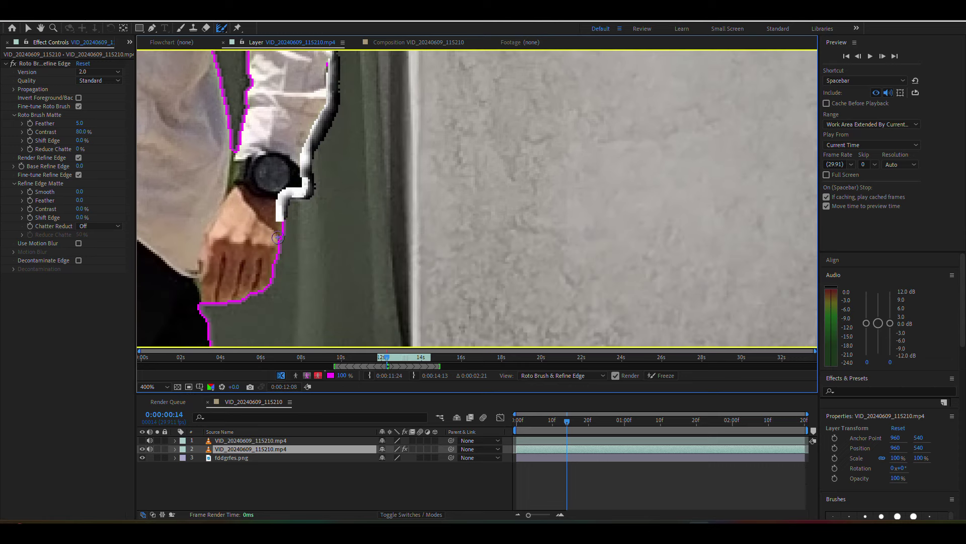
pyautogui.moveTo(286, 224)
pyautogui.mouseDown()
pyautogui.moveTo(282, 275)
pyautogui.moveTo(262, 297)
pyautogui.moveTo(277, 283)
pyautogui.moveTo(196, 310)
pyautogui.moveTo(208, 346)
pyautogui.mouseUp()
pyautogui.scroll(-3, 224, 247)
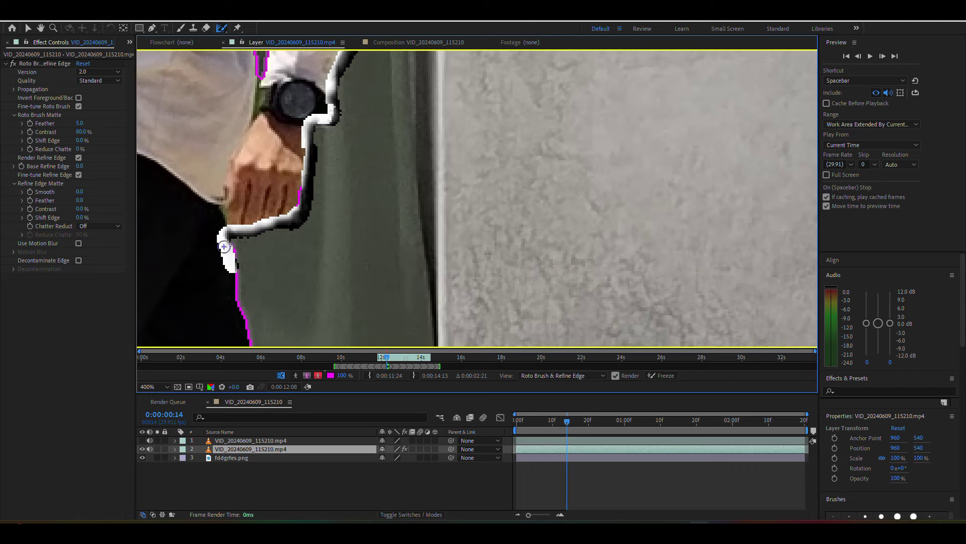
pyautogui.moveTo(237, 250)
pyautogui.mouseDown()
pyautogui.moveTo(222, 152)
pyautogui.moveTo(274, 334)
pyautogui.mouseUp()
# Carry the refined edge down the body, around the shoe, up the ankle and inner trouser leg.
pyautogui.scroll(-5, 282, 202)
pyautogui.moveTo(253, 132); pyautogui.dragTo(312, 345)
pyautogui.scroll(-5, 302, 302)
pyautogui.moveTo(235, 119); pyautogui.dragTo(271, 210)
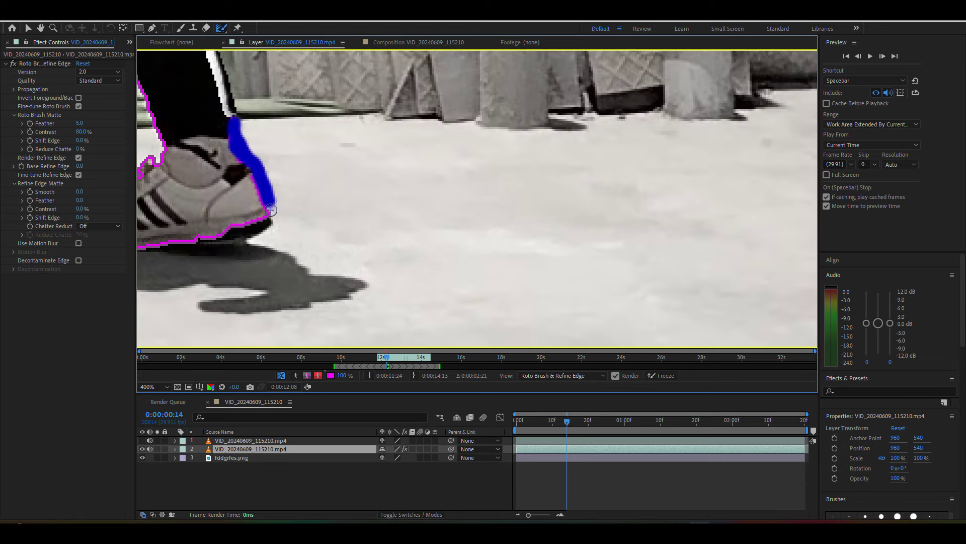
pyautogui.moveTo(318, 143); pyautogui.dragTo(457, 188)
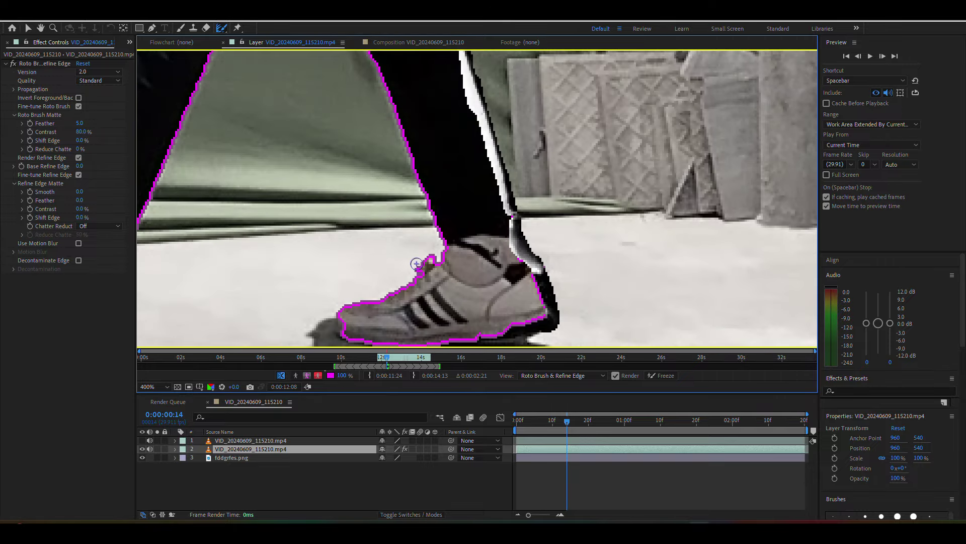
pyautogui.moveTo(394, 290)
pyautogui.mouseDown()
pyautogui.moveTo(437, 237)
pyautogui.moveTo(375, 68)
pyautogui.mouseUp()
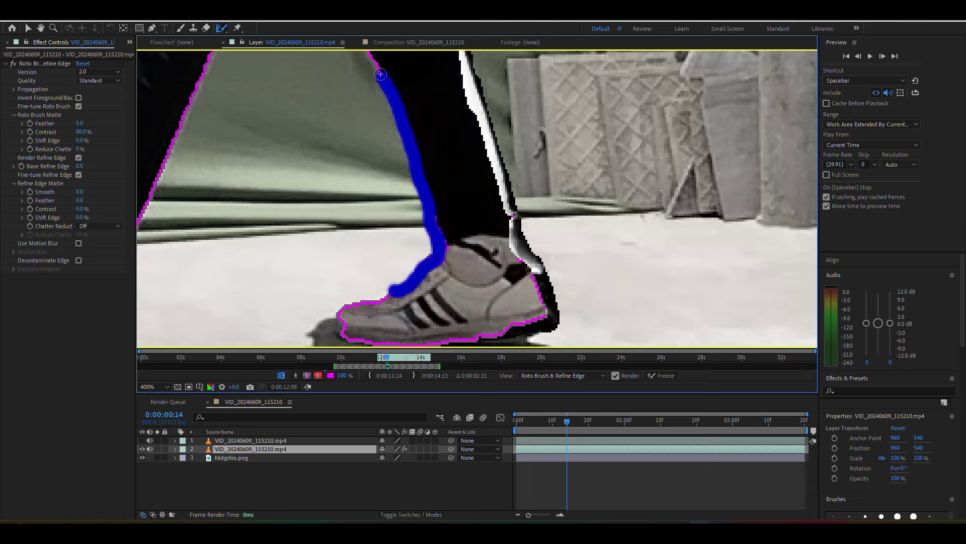
pyautogui.moveTo(379, 143)
pyautogui.mouseDown()
pyautogui.moveTo(405, 269)
pyautogui.moveTo(324, 64)
pyautogui.mouseUp()
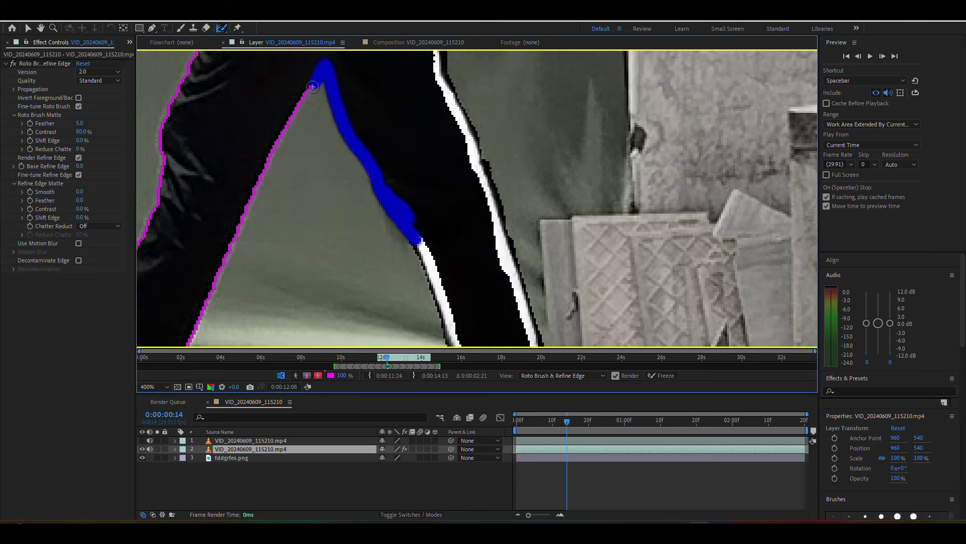
pyautogui.moveTo(302, 106); pyautogui.dragTo(201, 310)
# Refine the edge down the other leg and around the left shoe.
pyautogui.scroll(-5, 217, 302)
pyautogui.moveTo(354, 146)
pyautogui.mouseDown()
pyautogui.moveTo(261, 331)
pyautogui.moveTo(292, 271)
pyautogui.moveTo(199, 254)
pyautogui.mouseUp()
pyautogui.moveTo(352, 212); pyautogui.dragTo(401, 188)
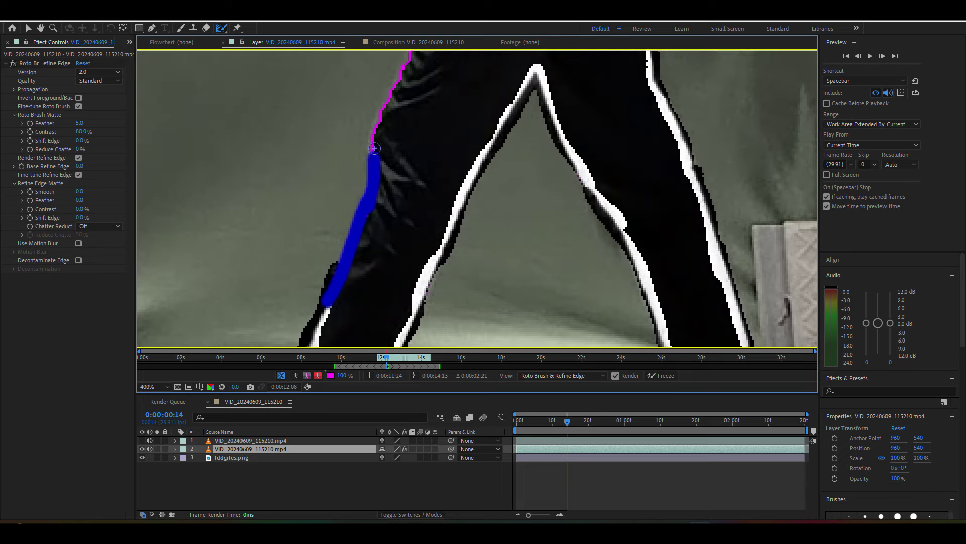
# At 800% zoom, paint a corrective stroke on the matte along the shirt edge.
pyautogui.scroll(3, 428, 196)
pyautogui.scroll(3, 463, 206)
pyautogui.scroll(3, 505, 218)
pyautogui.scroll(5, 504, 218)
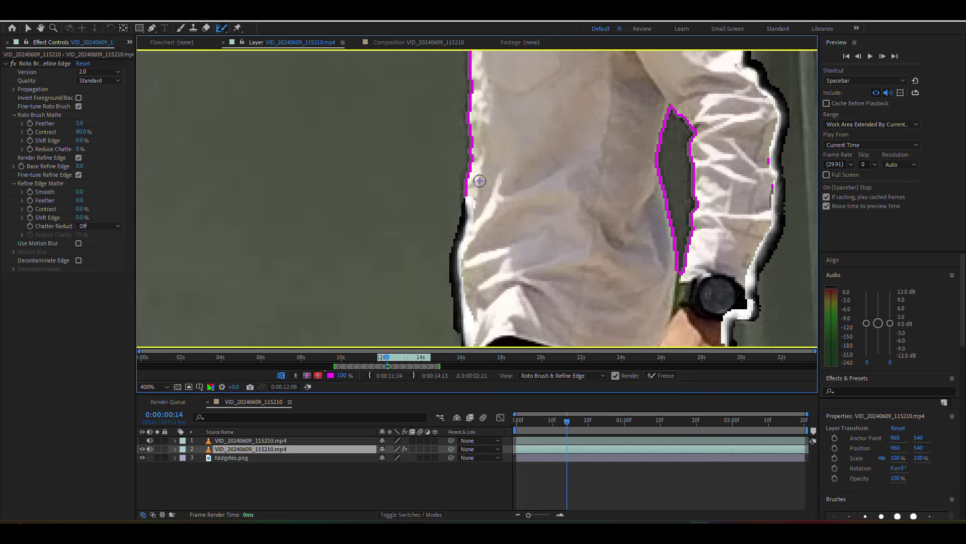
pyautogui.scroll(5, 478, 222)
pyautogui.moveTo(416, 239); pyautogui.dragTo(413, 230)
pyautogui.scroll(-3, 412, 230)
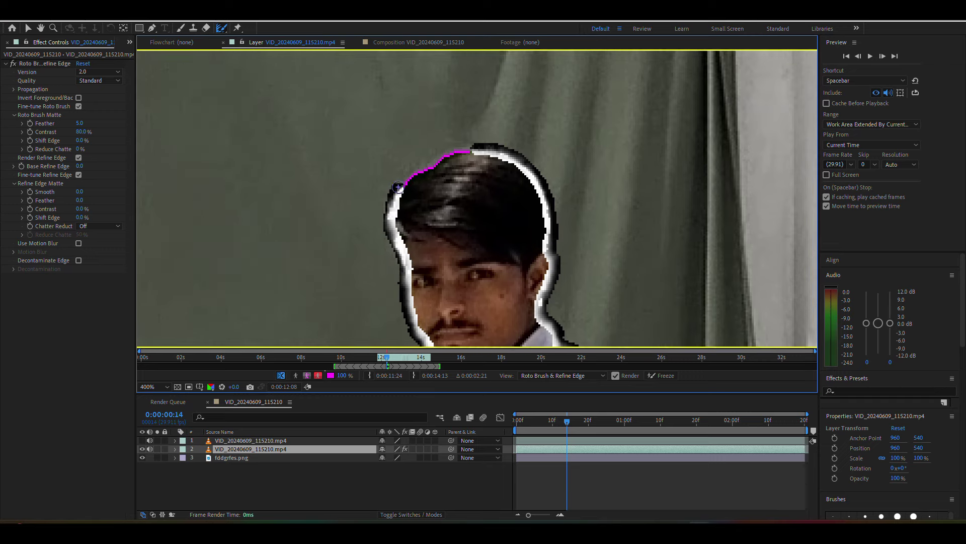
pyautogui.scroll(3, 402, 260)
pyautogui.scroll(3, 402, 260)
pyautogui.scroll(-3, 413, 201)
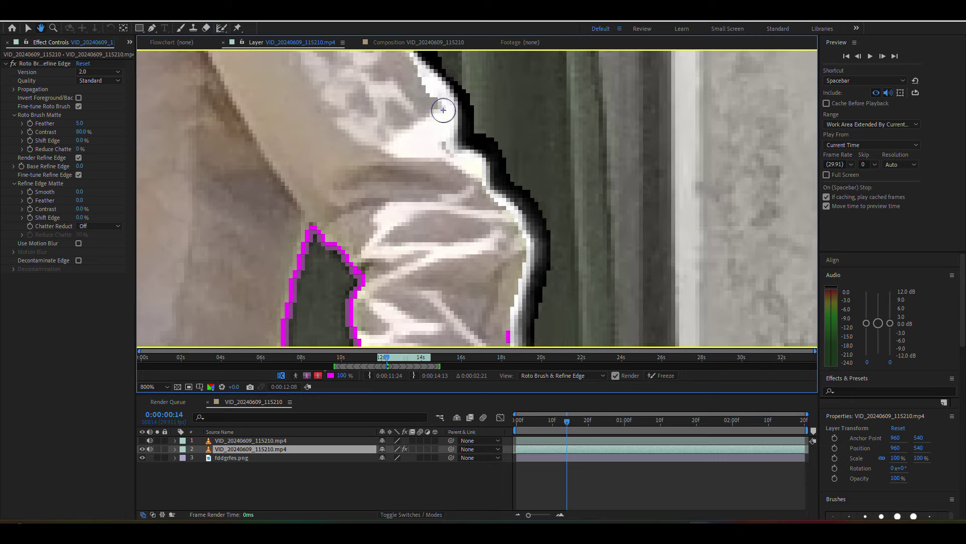
pyautogui.scroll(3, 437, 134)
pyautogui.moveTo(449, 142); pyautogui.dragTo(451, 146)
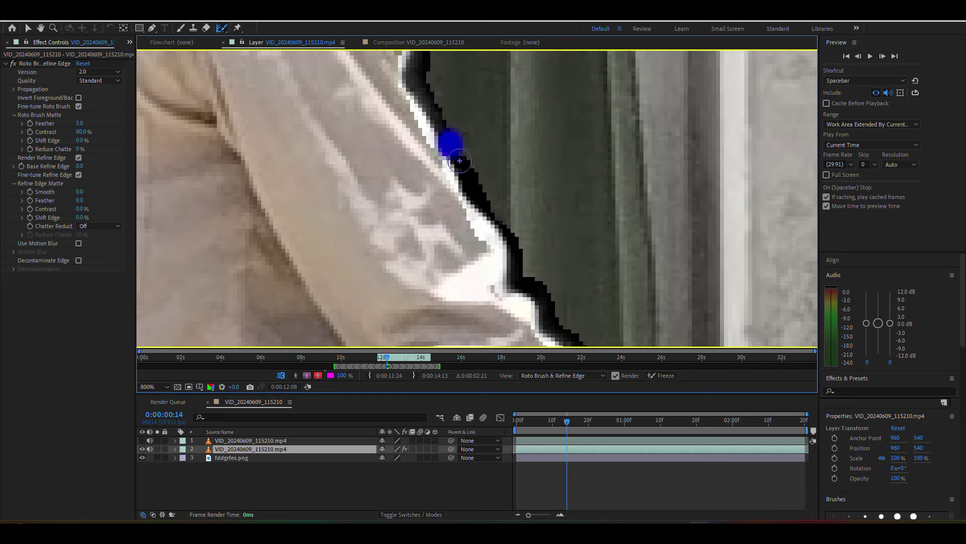
# Correct the matte over the dark gap by the shoe and near the lower leg.
pyautogui.scroll(3, 456, 151)
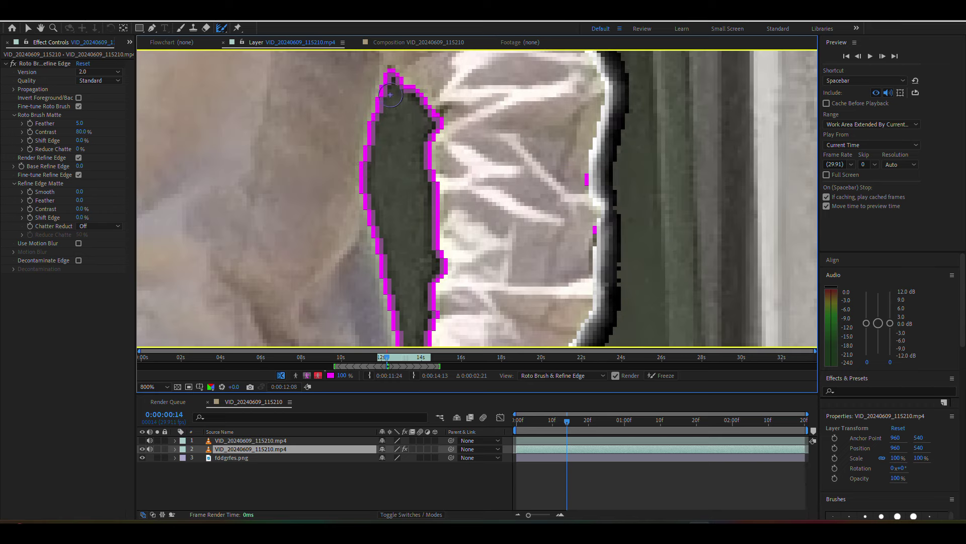
pyautogui.moveTo(392, 76)
pyautogui.mouseDown()
pyautogui.moveTo(406, 378)
pyautogui.moveTo(440, 310)
pyautogui.mouseUp()
pyautogui.moveTo(442, 246); pyautogui.dragTo(405, 87)
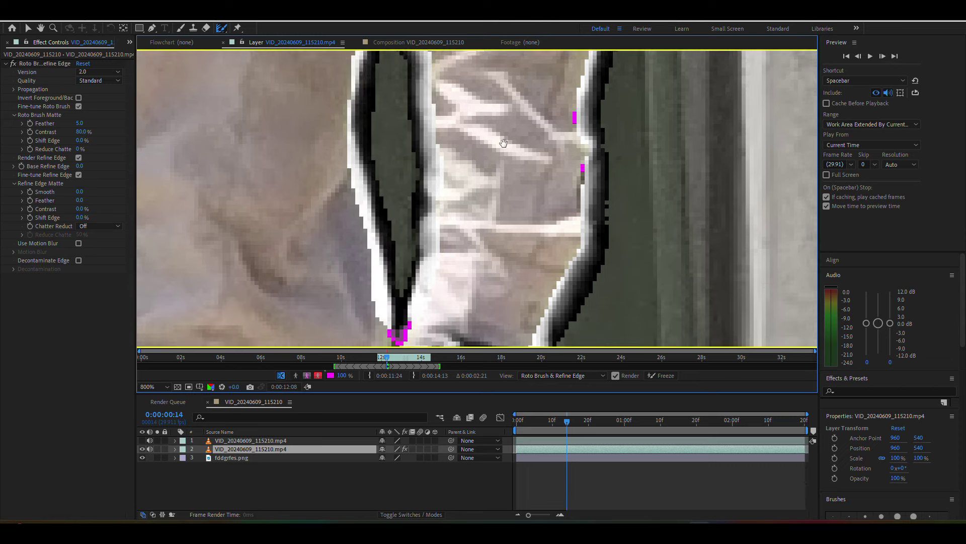
pyautogui.scroll(-3, 478, 196)
pyautogui.moveTo(392, 236); pyautogui.dragTo(388, 260)
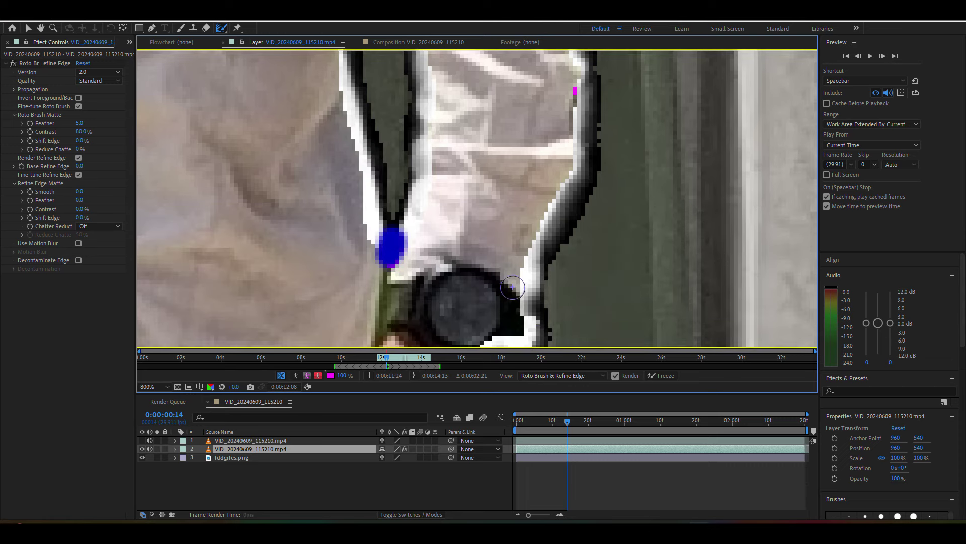
# Fix the matte around the watch strap and the edge beside the hand.
pyautogui.scroll(-2, 390, 234)
pyautogui.moveTo(392, 207); pyautogui.dragTo(381, 254)
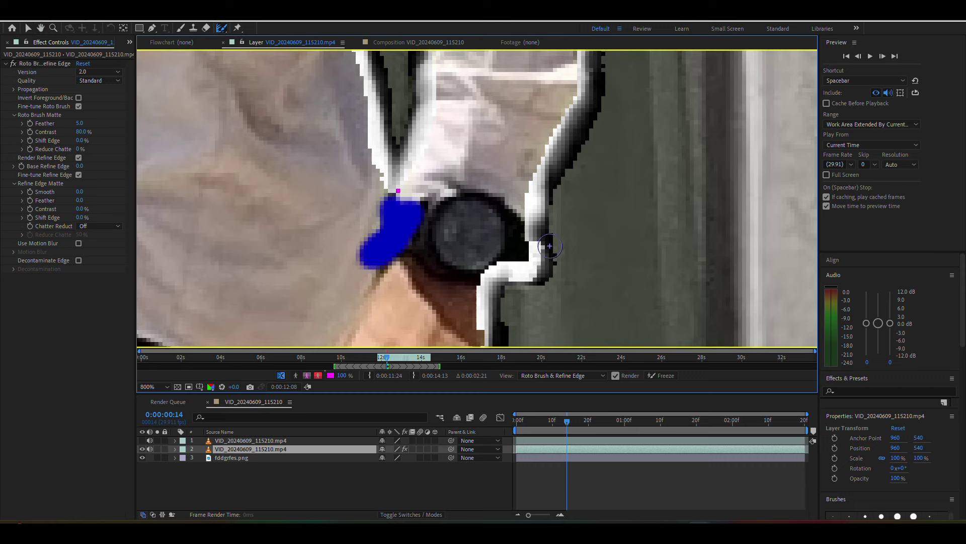
pyautogui.scroll(-3, 450, 263)
pyautogui.scroll(-2, 449, 263)
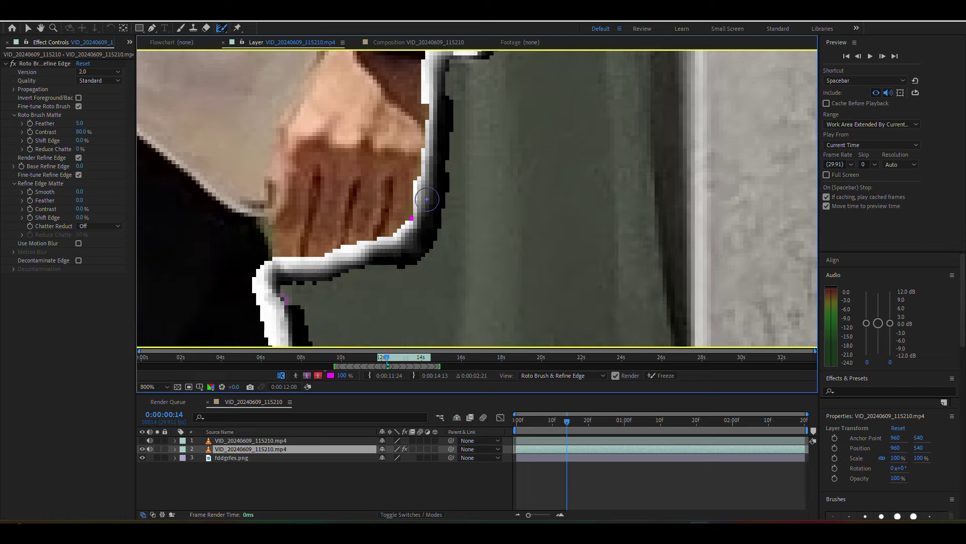
pyautogui.click(412, 211)
pyautogui.scroll(-8, 474, 231)
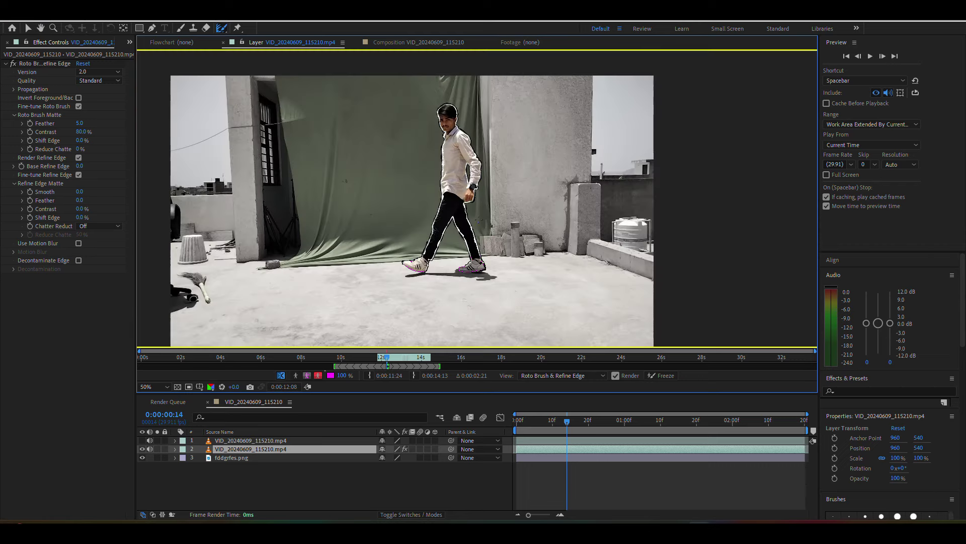
pyautogui.scroll(2, 459, 283)
pyautogui.scroll(-2, 459, 284)
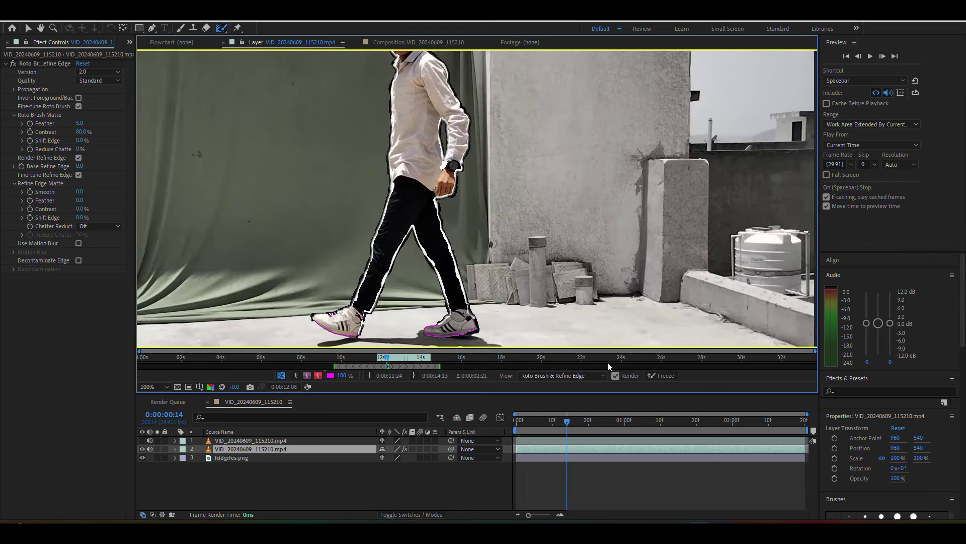
# Freeze the roto propagation over all 83 frames, then return to 50% zoom with the Selection tool.
pyautogui.click(655, 376)
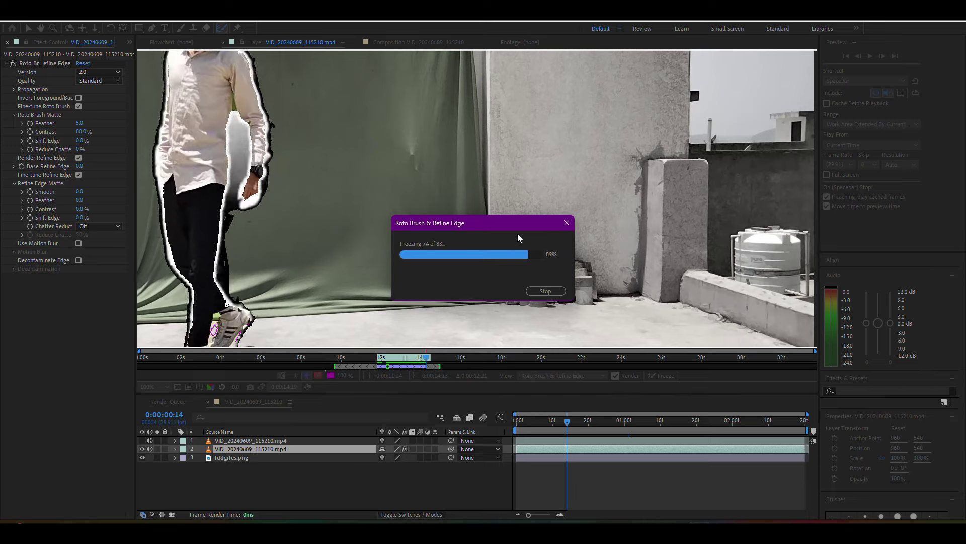
pyautogui.press(',')
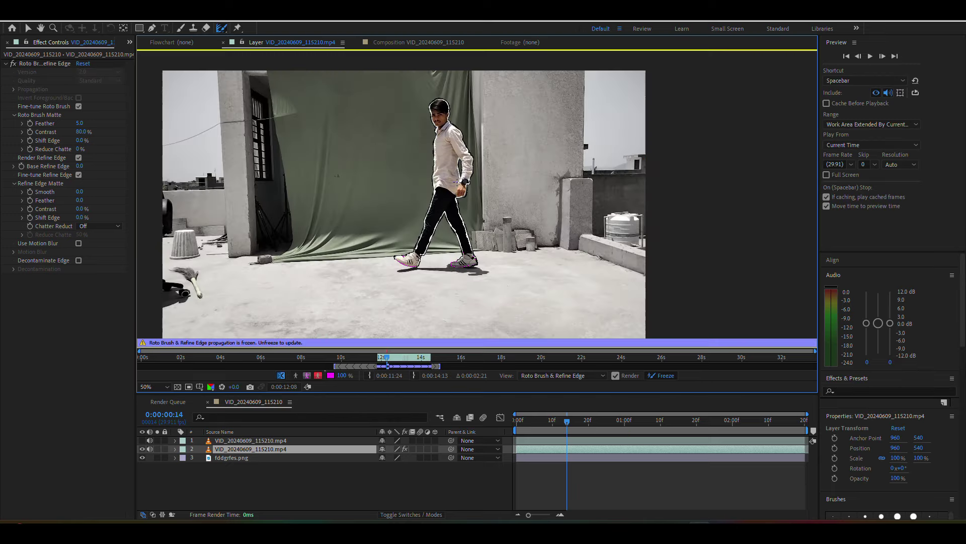
pyautogui.click(28, 27)
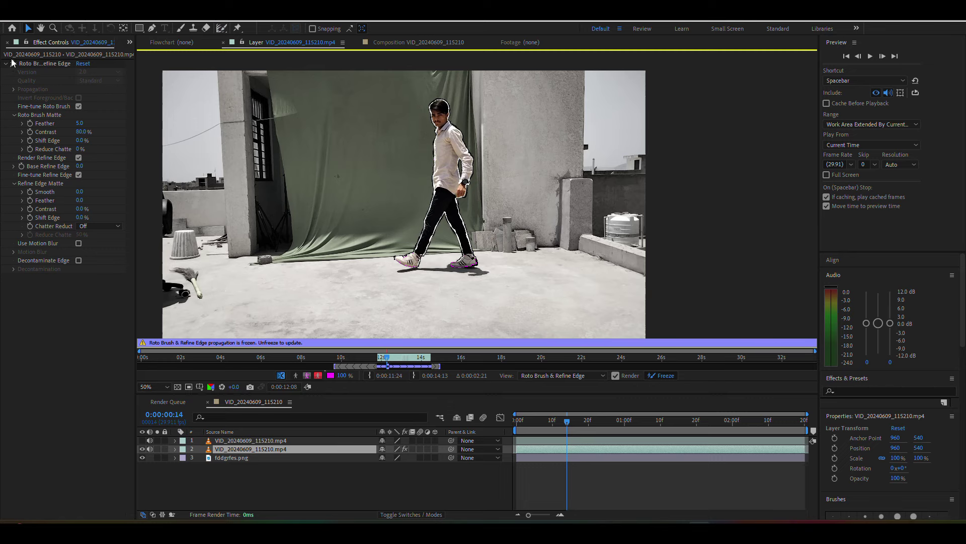
pyautogui.click(12, 43)
# Open the VID_20240609_115210 composition, show the masked floor layer, and scrub past two seconds to preview.
pyautogui.doubleClick(38, 143)
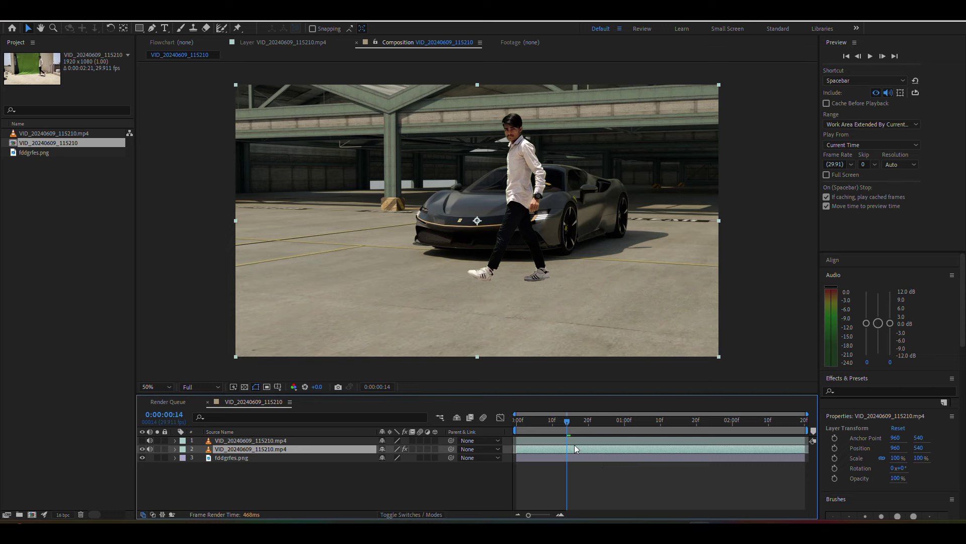
pyautogui.click(142, 441)
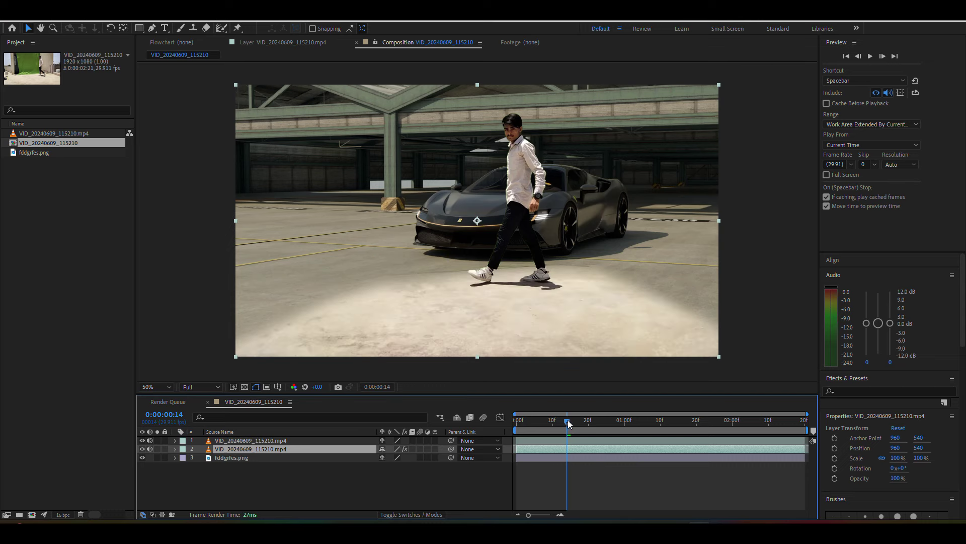
pyautogui.moveTo(568, 420); pyautogui.dragTo(661, 422)
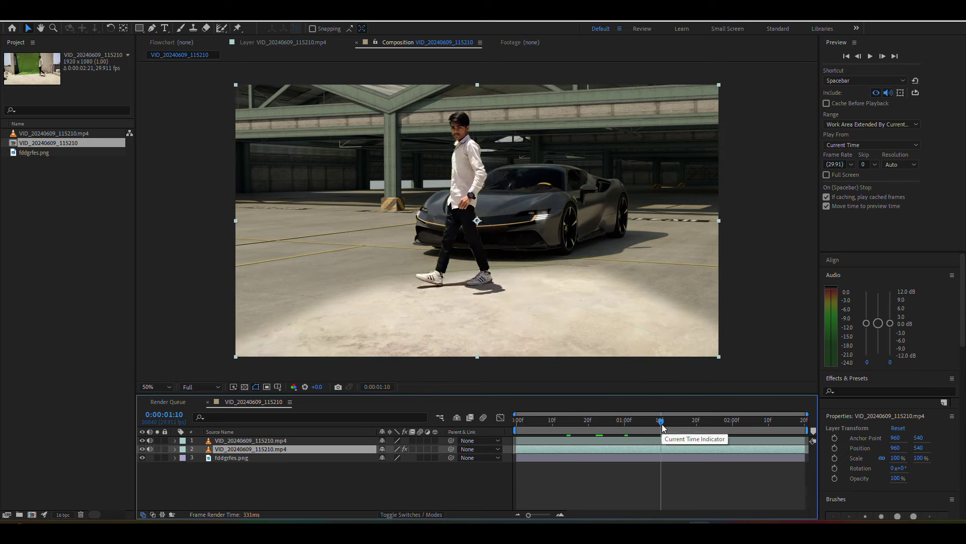
pyautogui.moveTo(664, 427); pyautogui.dragTo(690, 428)
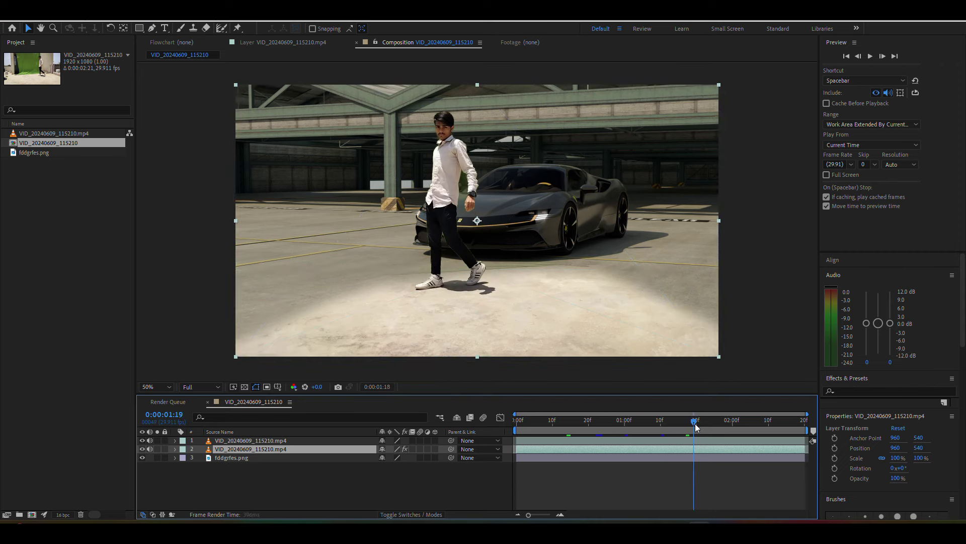
pyautogui.moveTo(690, 428); pyautogui.dragTo(711, 422)
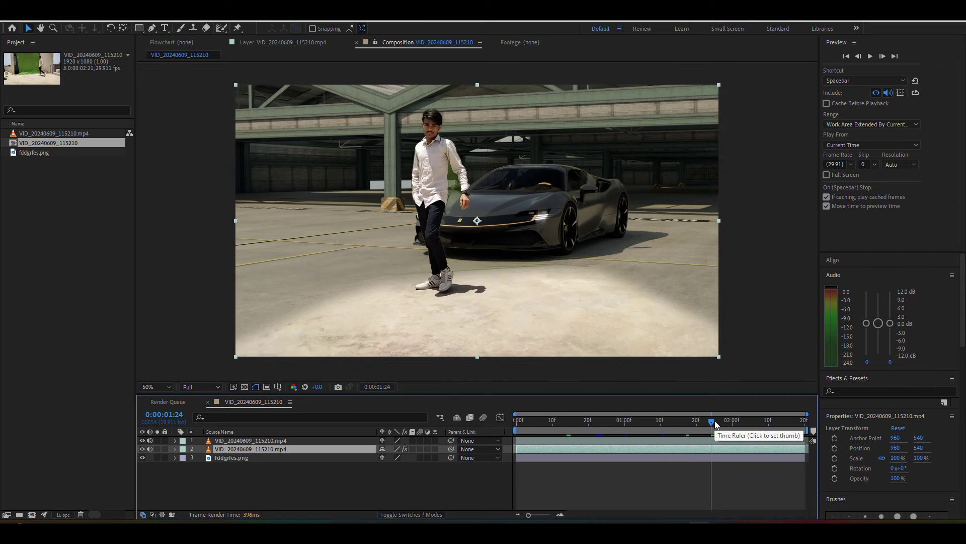
pyautogui.click(733, 421)
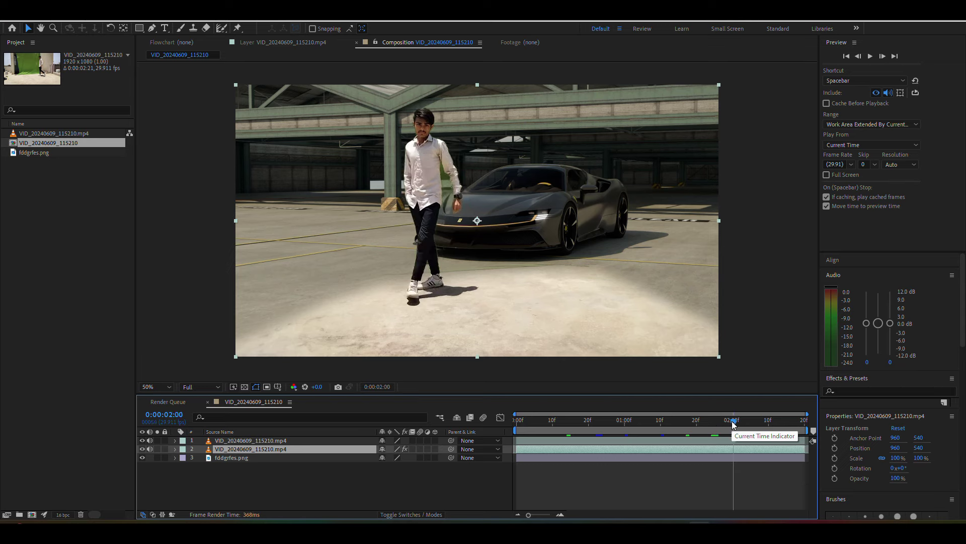
pyautogui.moveTo(733, 422)
pyautogui.mouseDown()
pyautogui.moveTo(751, 422)
pyautogui.moveTo(617, 437)
pyautogui.mouseUp()
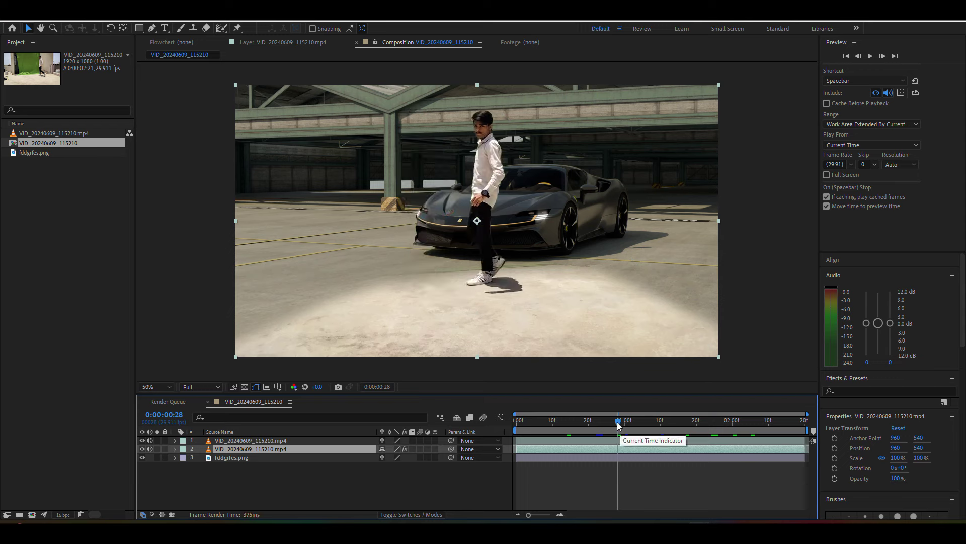
# On layer 1, the masked floor layer, bring up Effect > Color Correction from the context menu.
pyautogui.click(254, 439)
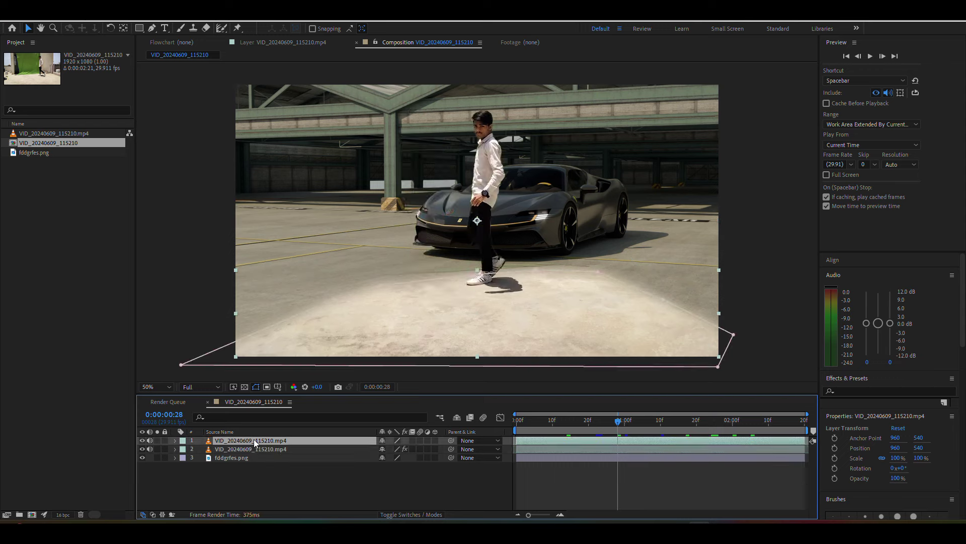
pyautogui.rightClick(254, 439)
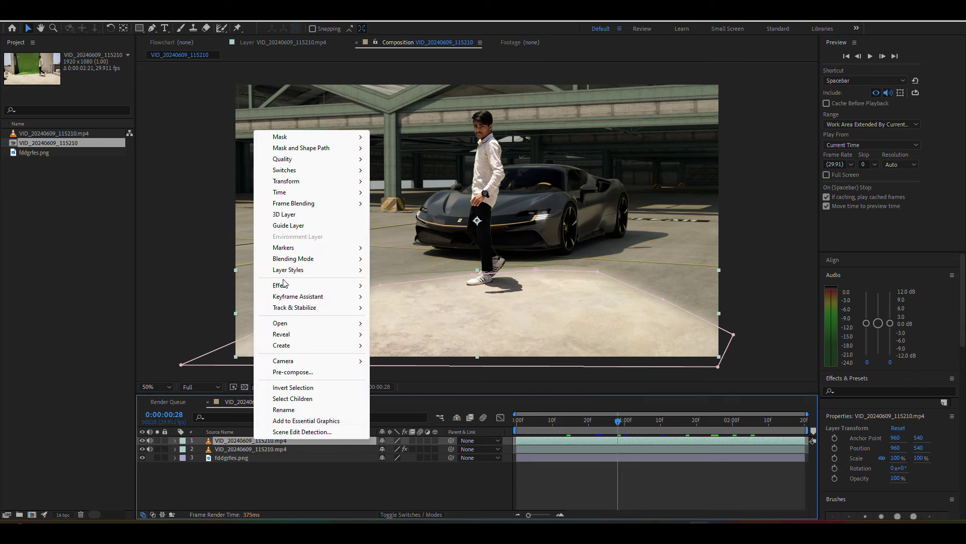
pyautogui.moveTo(284, 286)
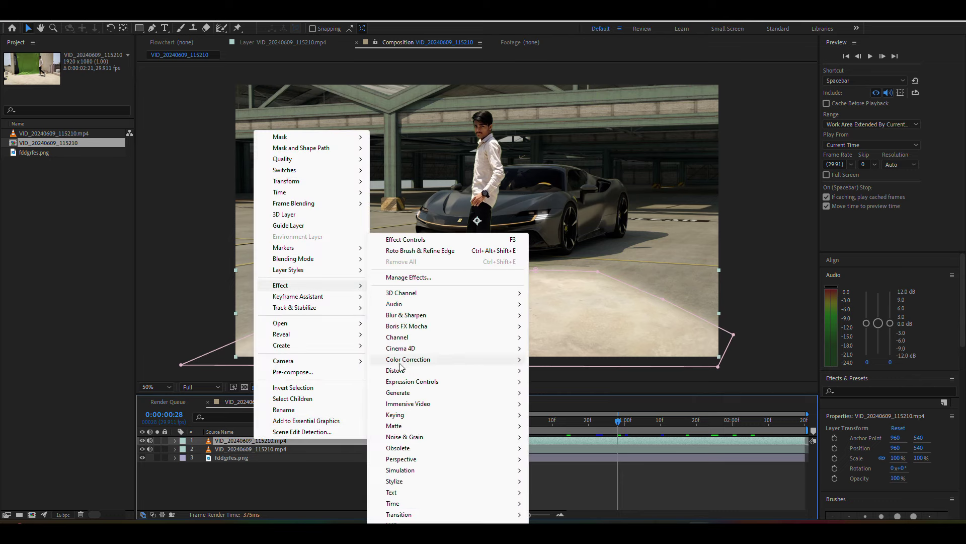
pyautogui.moveTo(400, 374)
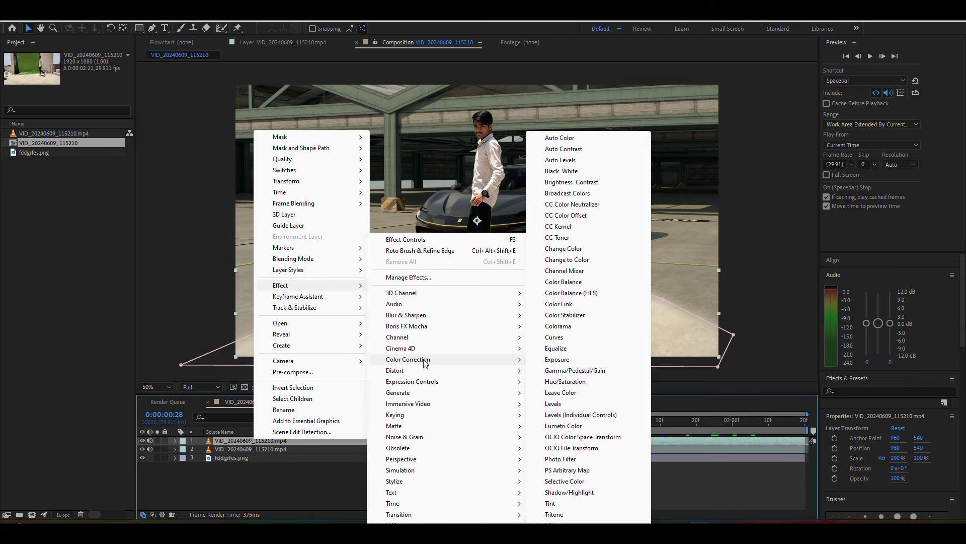
# Apply Lumetri Color to the floor layer with Exposure -0.9, Contrast 21.0, lower saturation and cooler temperature.
pyautogui.click(563, 426)
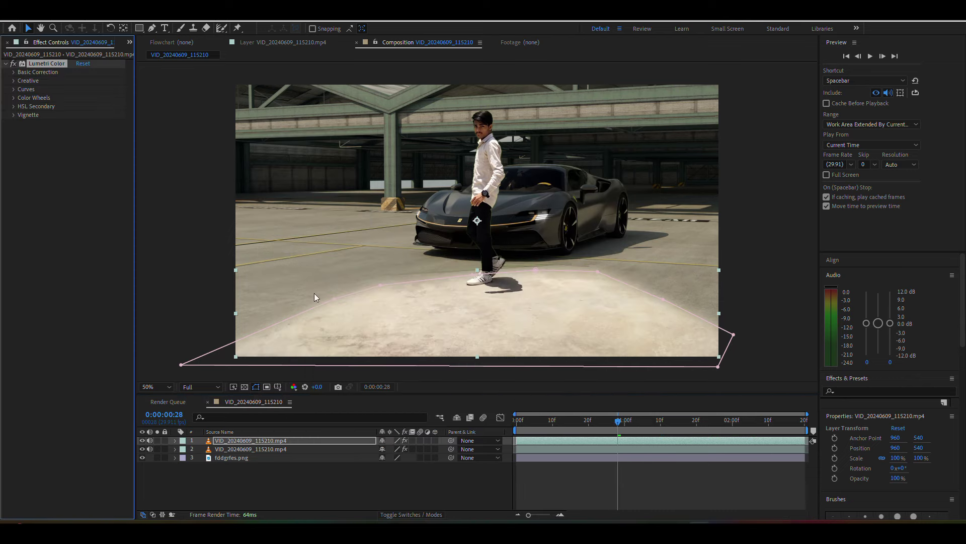
pyautogui.click(14, 72)
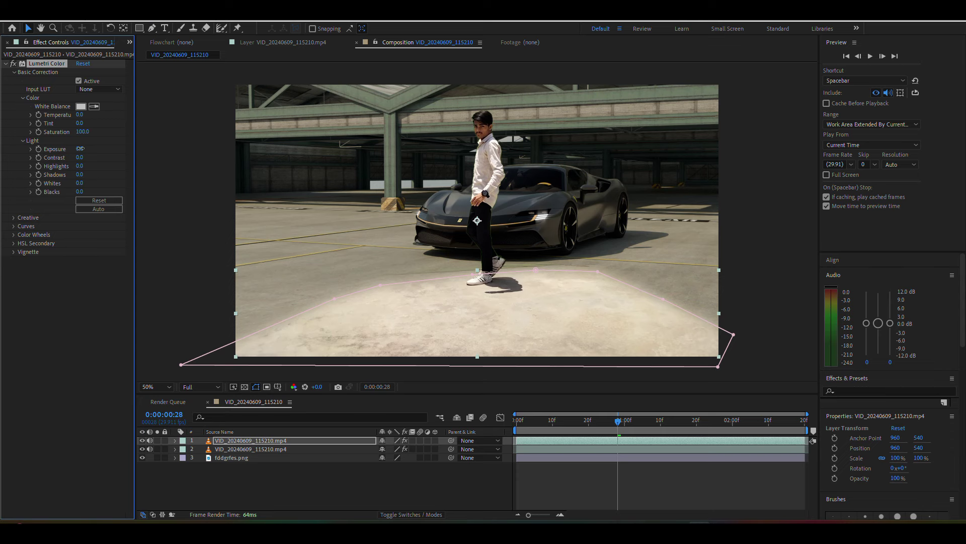
pyautogui.moveTo(80, 149); pyautogui.dragTo(77, 149)
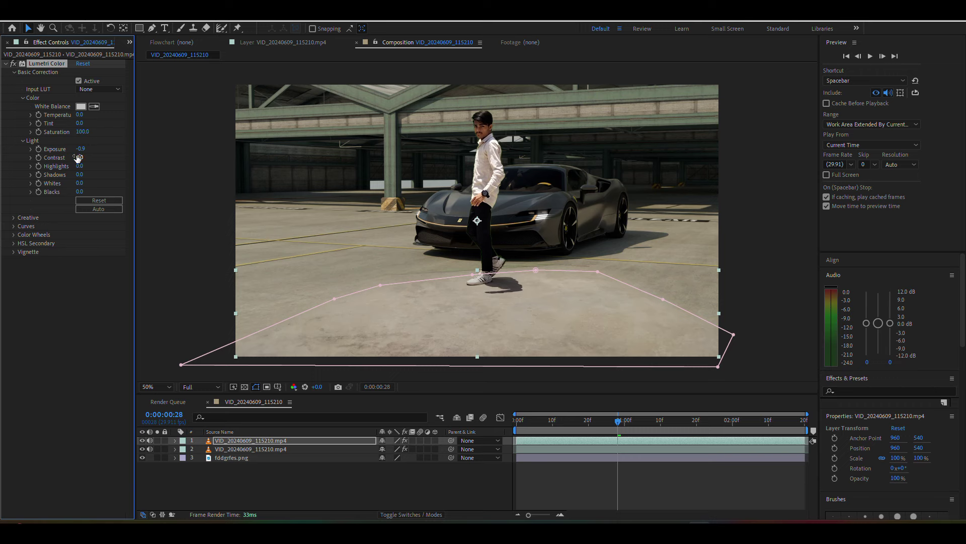
pyautogui.moveTo(77, 157); pyautogui.dragTo(95, 163)
pyautogui.moveTo(91, 161); pyautogui.dragTo(83, 160)
pyautogui.moveTo(84, 133)
pyautogui.mouseDown()
pyautogui.moveTo(77, 139)
pyautogui.moveTo(105, 136)
pyautogui.moveTo(92, 145)
pyautogui.mouseUp()
pyautogui.moveTo(83, 113); pyautogui.dragTo(77, 118)
# Adjust the floor mask vertices beside the man's shoe.
pyautogui.click(263, 493)
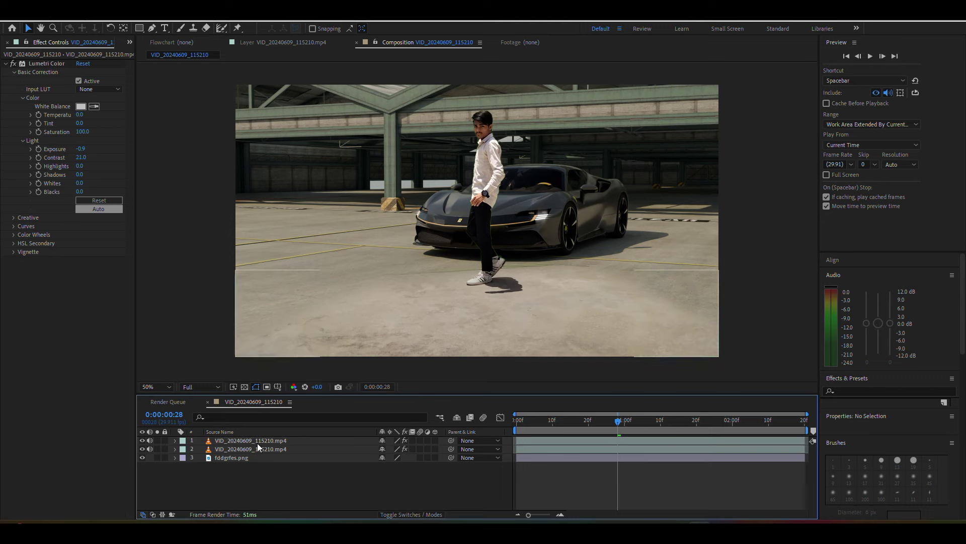
pyautogui.click(236, 440)
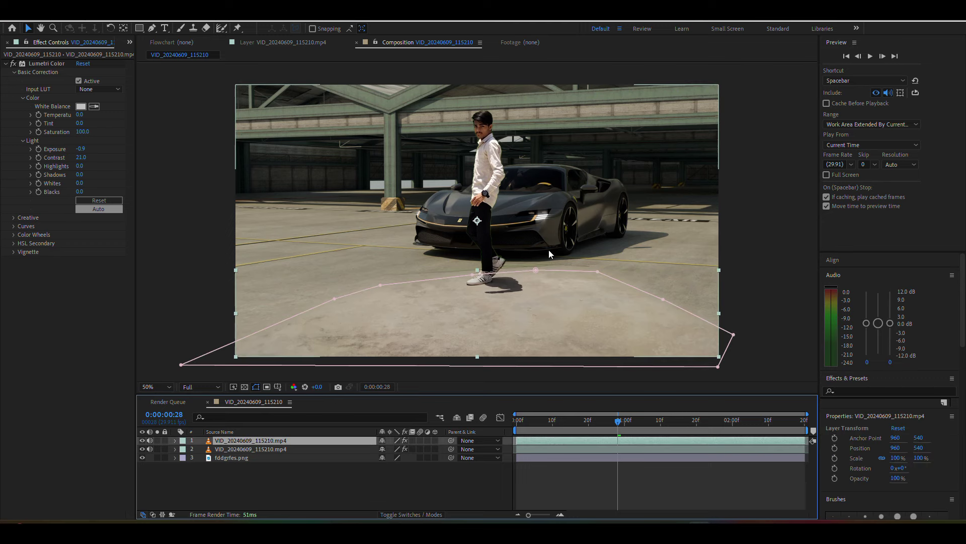
pyautogui.moveTo(537, 271); pyautogui.dragTo(530, 273)
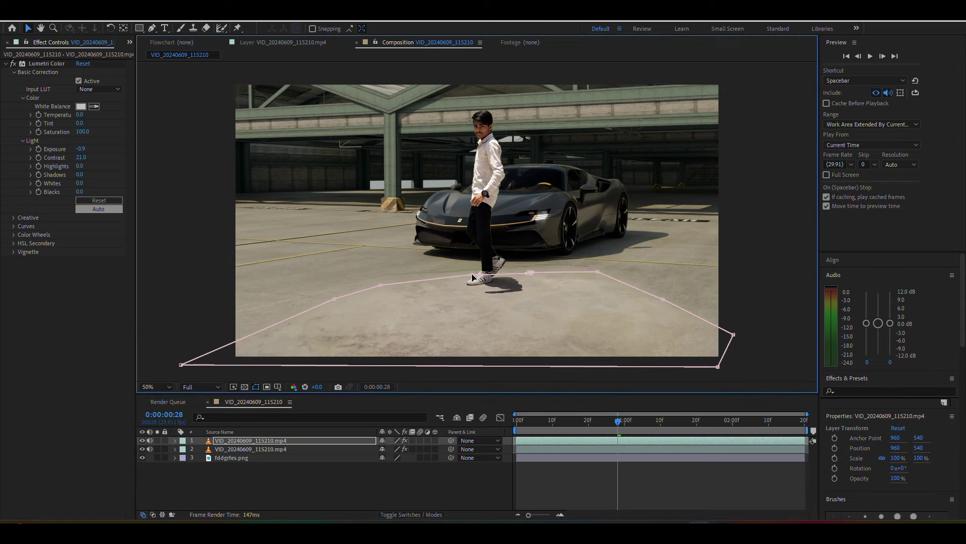
pyautogui.moveTo(472, 276); pyautogui.dragTo(472, 280)
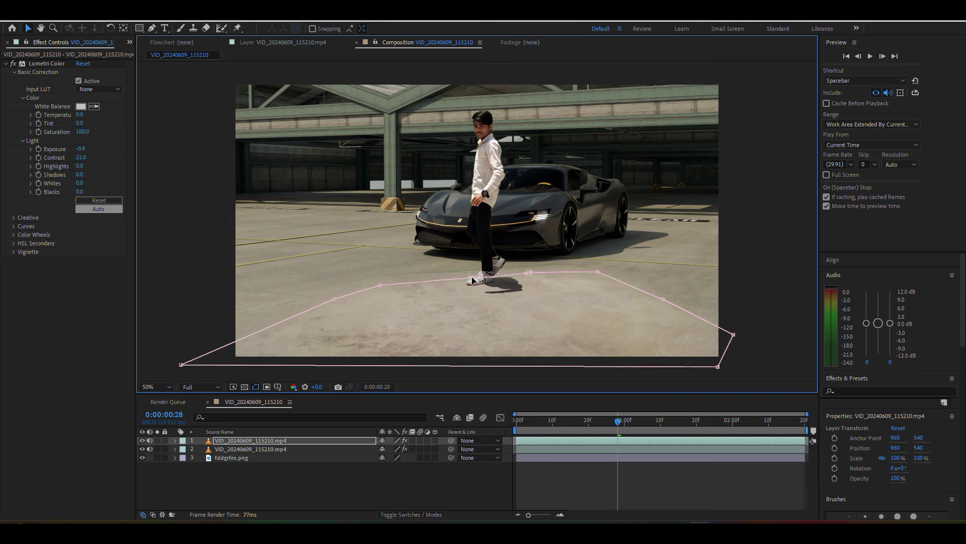
# Set the floor mask's feather to 38 pixels.
pyautogui.click(174, 439)
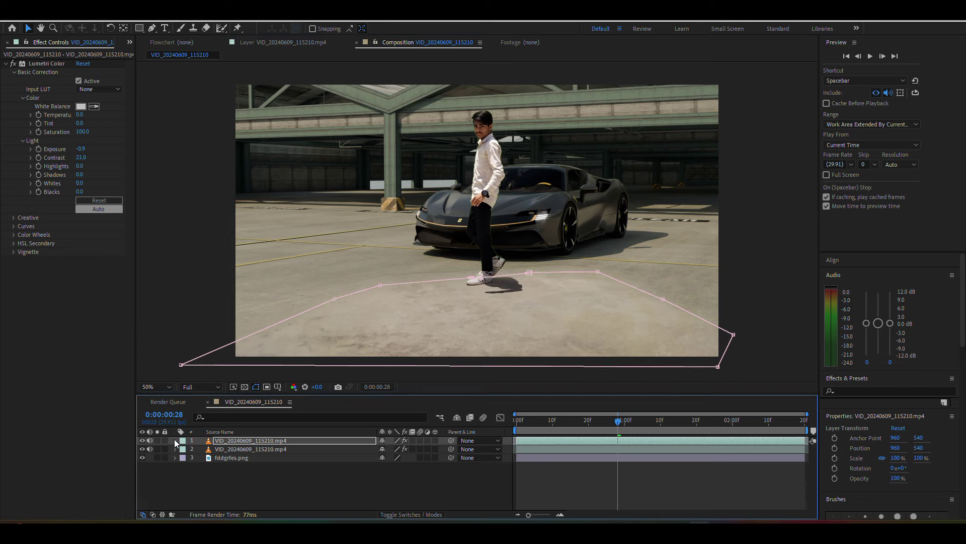
pyautogui.click(184, 447)
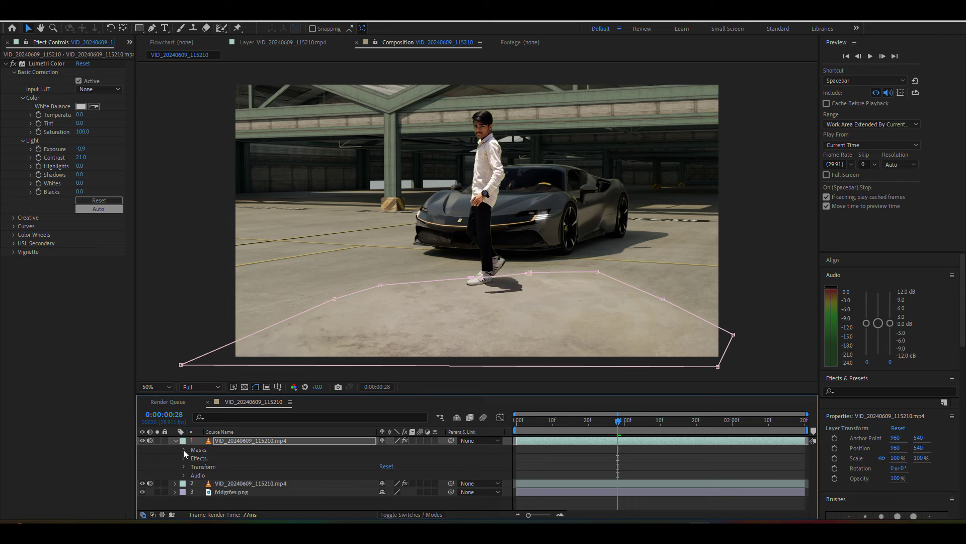
pyautogui.click(198, 450)
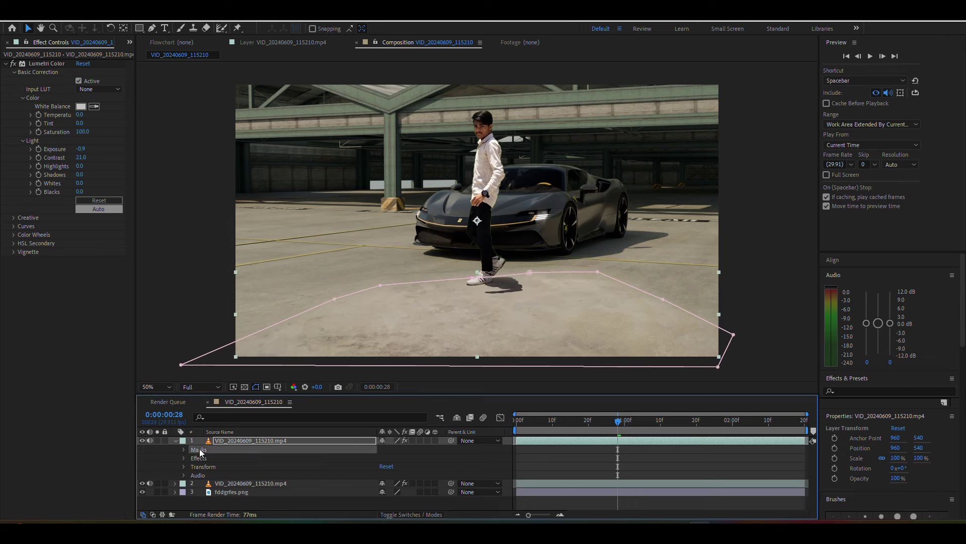
pyautogui.press('f')
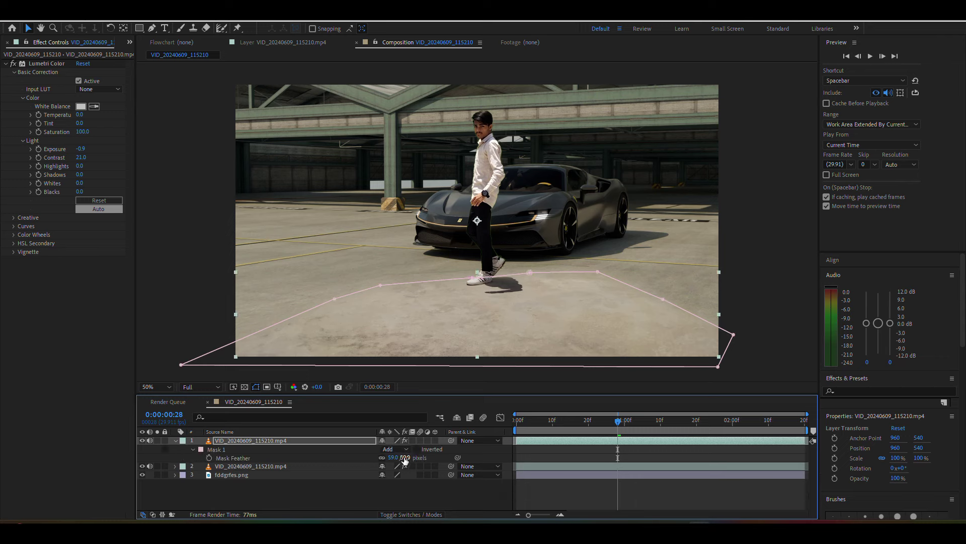
pyautogui.moveTo(401, 457); pyautogui.dragTo(368, 456)
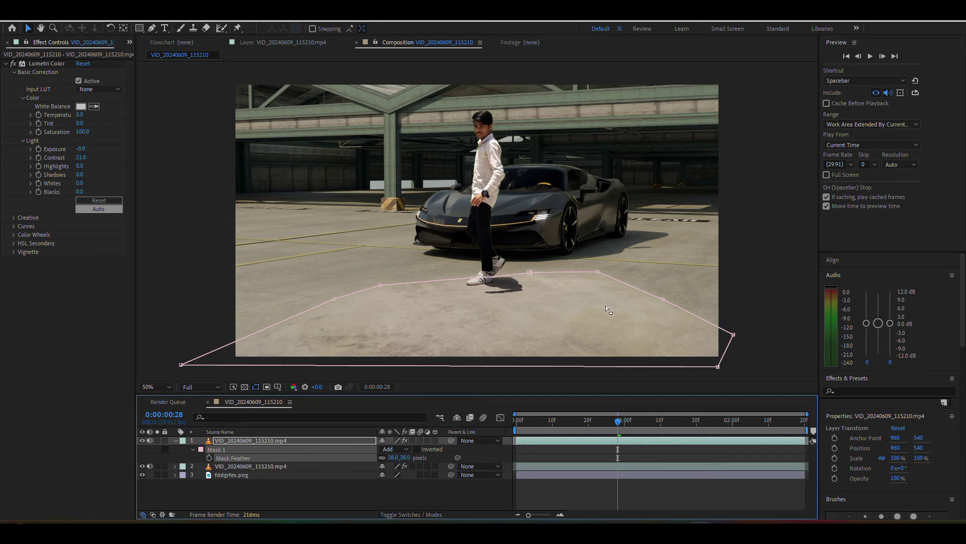
# Add and move points on the mask's right side so it follows the floor level.
pyautogui.moveTo(660, 301); pyautogui.dragTo(638, 329)
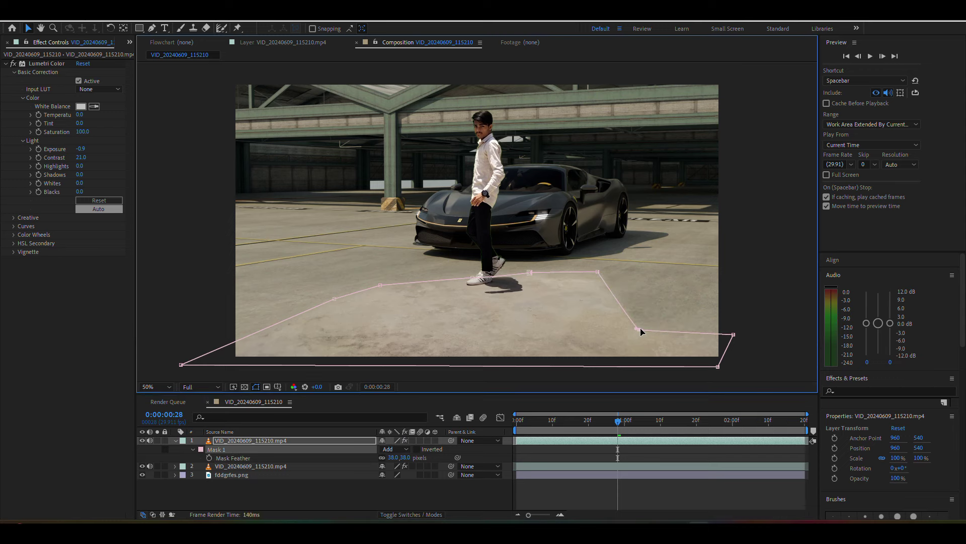
pyautogui.moveTo(596, 272); pyautogui.dragTo(592, 301)
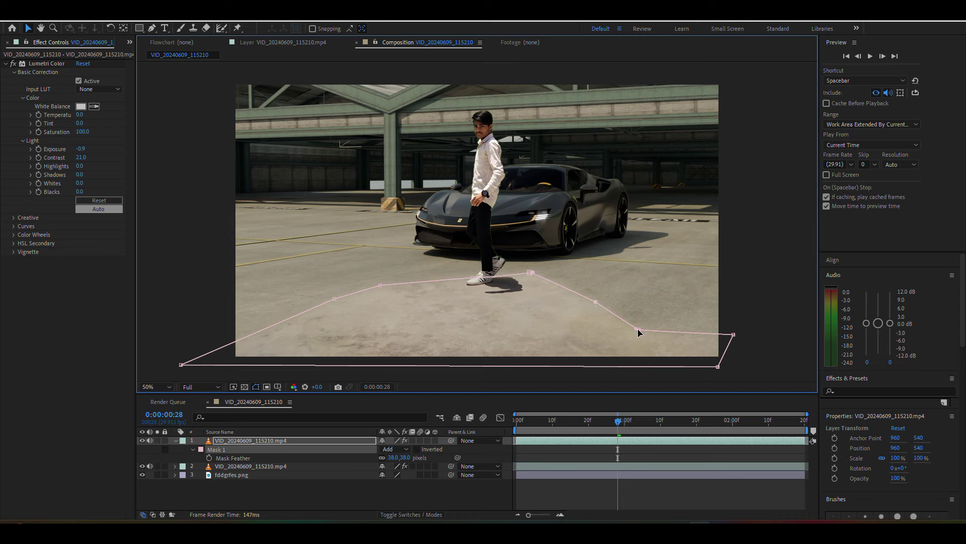
pyautogui.moveTo(639, 329)
pyautogui.mouseDown()
pyautogui.moveTo(710, 286)
pyautogui.moveTo(719, 298)
pyautogui.mouseUp()
pyautogui.moveTo(594, 303)
pyautogui.mouseDown()
pyautogui.moveTo(648, 259)
pyautogui.moveTo(653, 272)
pyautogui.mouseUp()
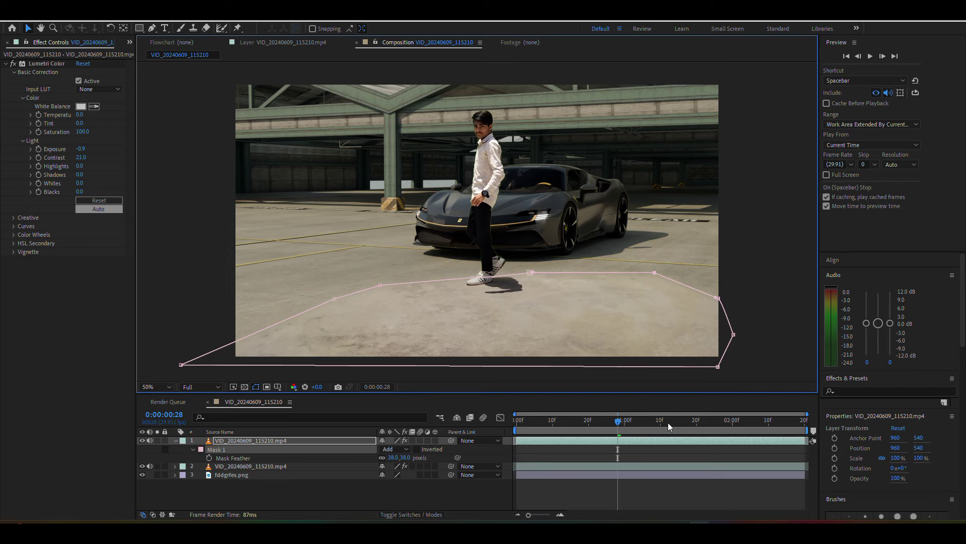
# Lower the masked floor layer's Lumetri Exposure from -0.9 to -1.4.
pyautogui.click(334, 494)
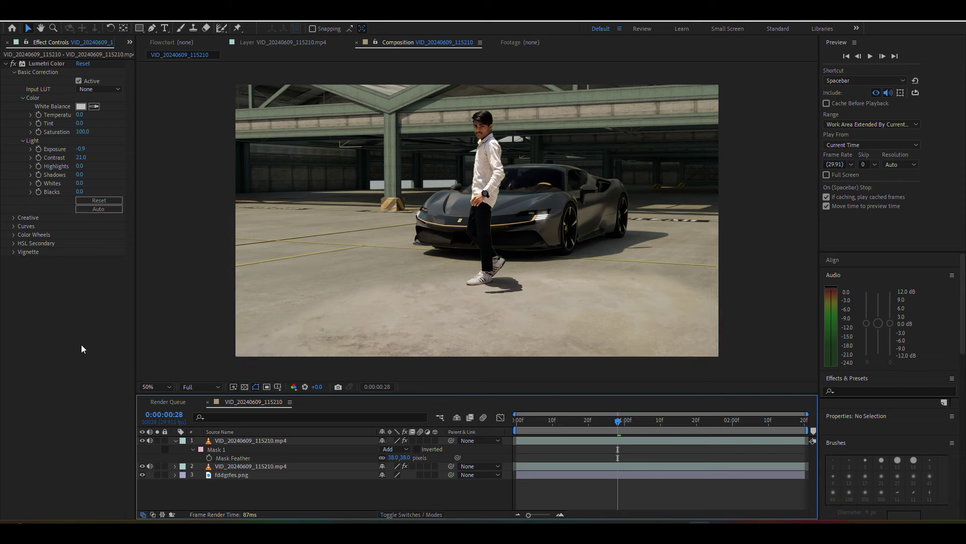
pyautogui.click(224, 441)
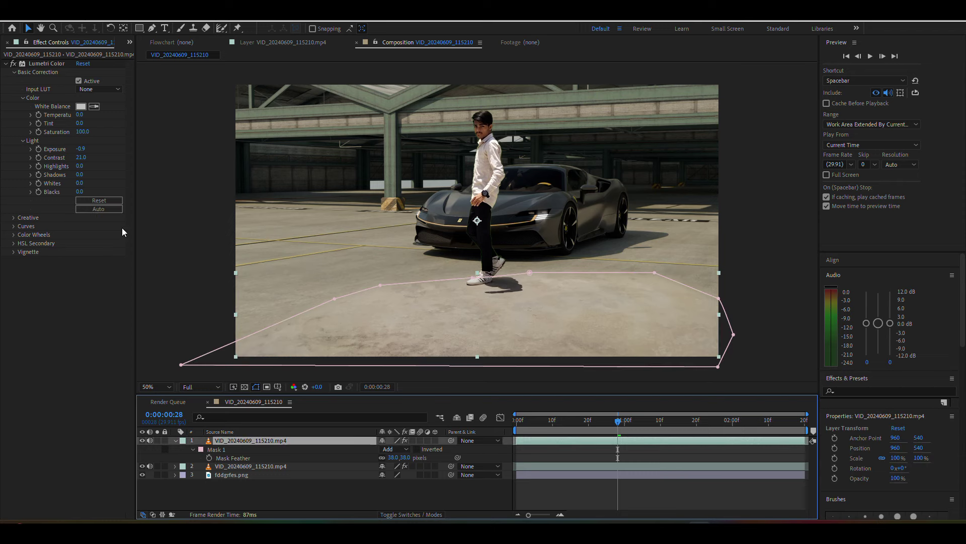
pyautogui.moveTo(81, 149); pyautogui.dragTo(79, 149)
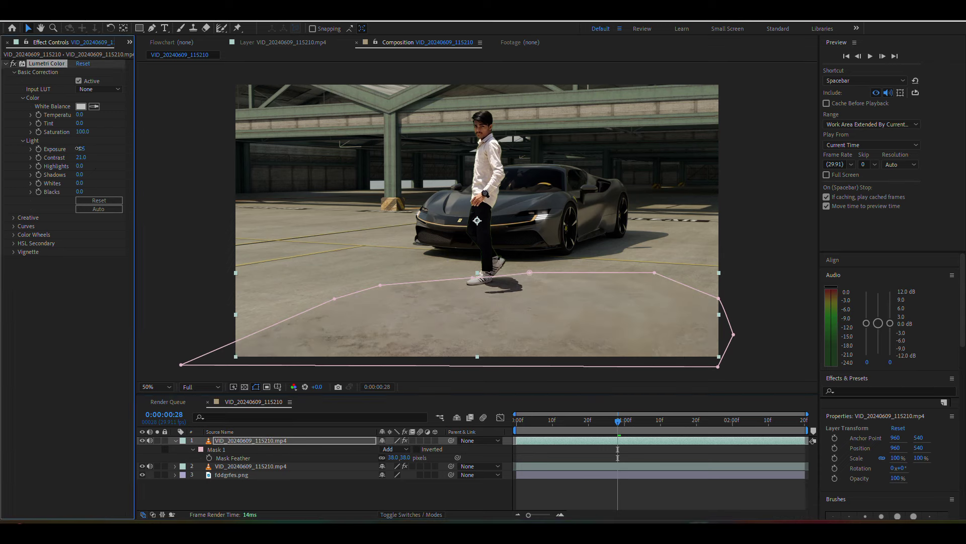
pyautogui.write('-1.4')
pyautogui.click(257, 508)
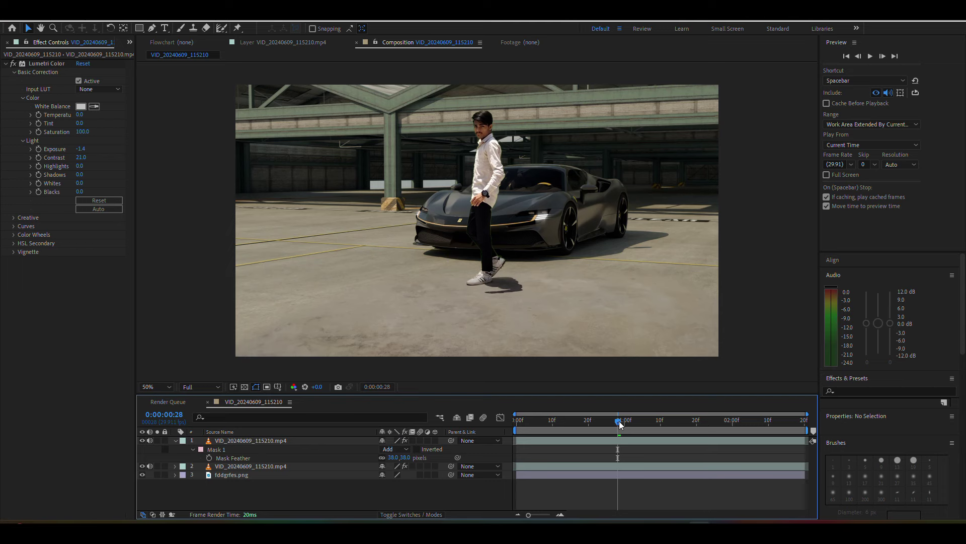
pyautogui.click(219, 465)
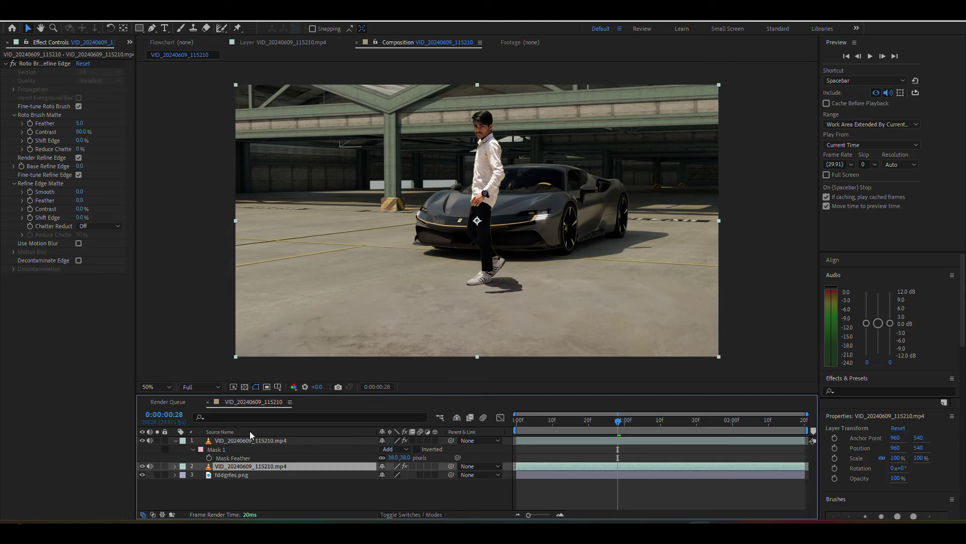
# Apply Lumetri Color to layer 2 through Effect > Color Correction and expand Basic Correction.
pyautogui.rightClick(260, 465)
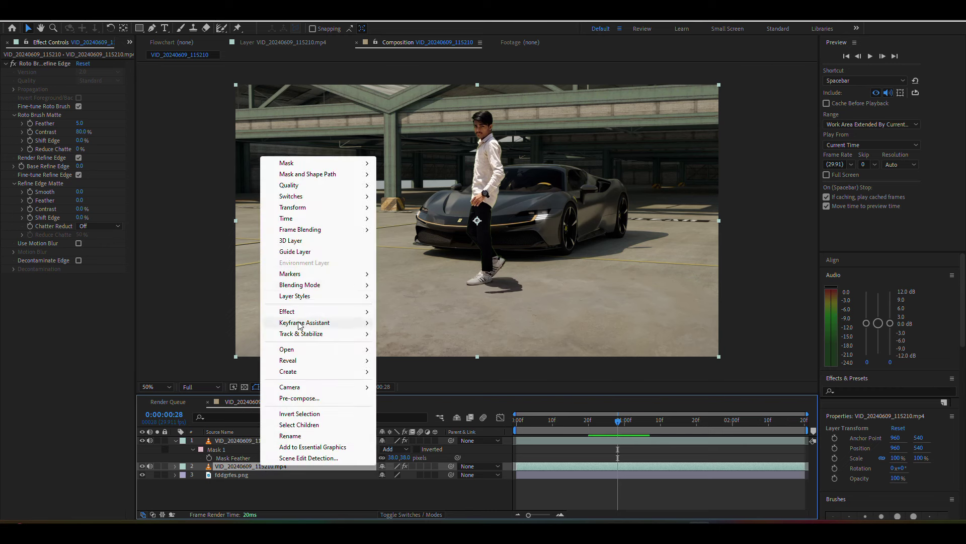
pyautogui.moveTo(333, 312)
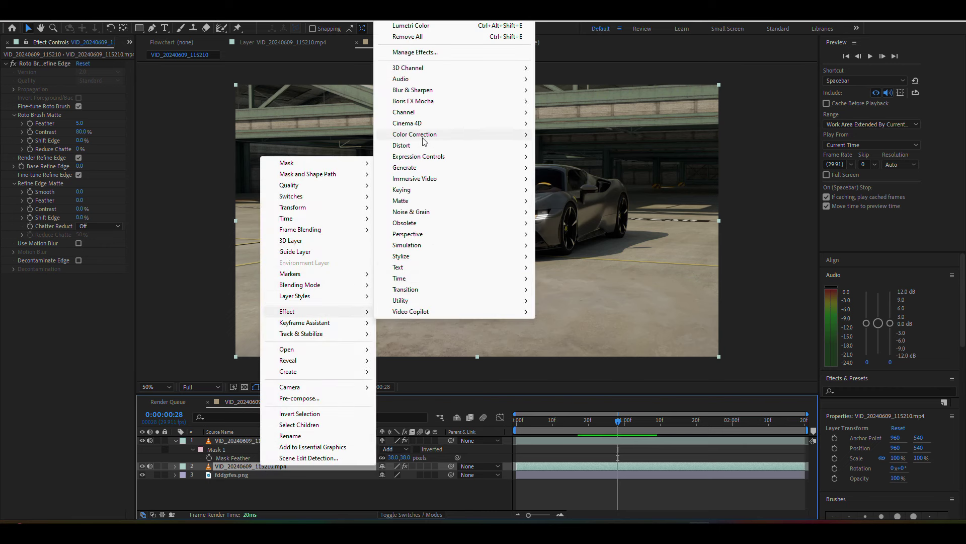
pyautogui.moveTo(426, 139)
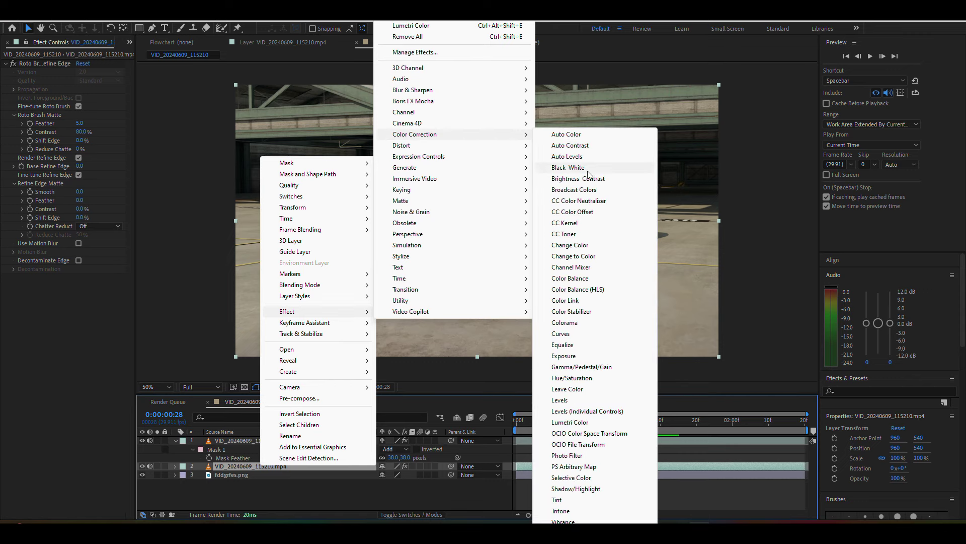
pyautogui.click(570, 422)
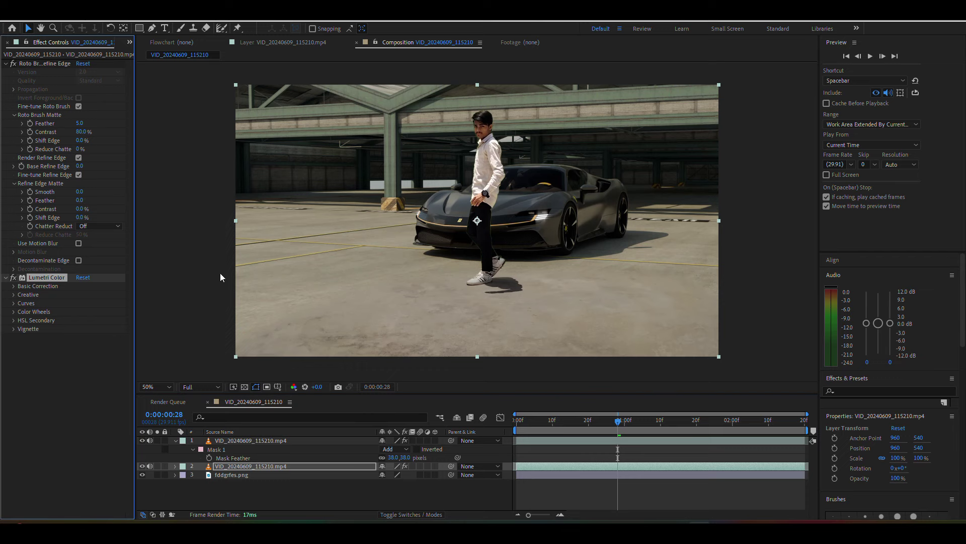
pyautogui.click(13, 286)
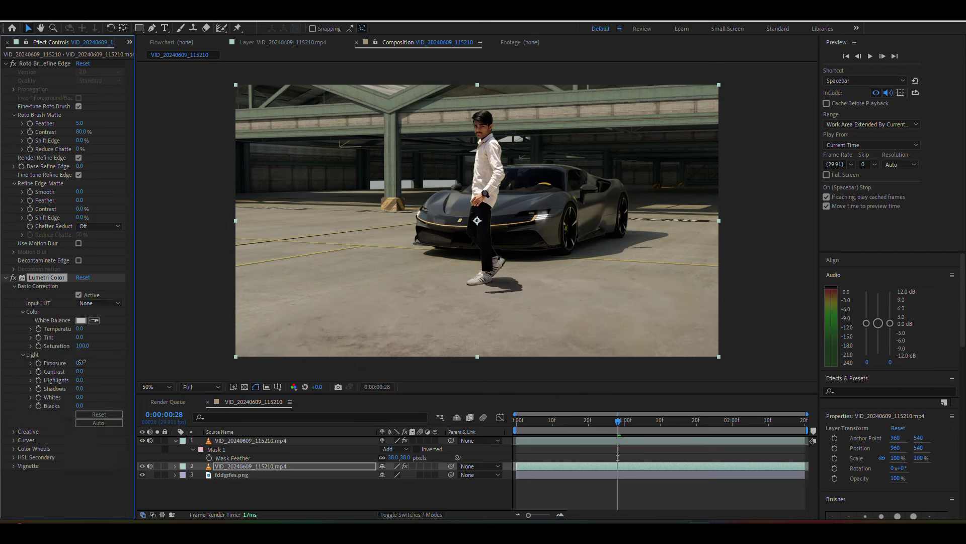
# Set Lumetri Exposure to 0.1 and Temperature to 16.0 on the man, then return to frame 9.
pyautogui.moveTo(81, 362); pyautogui.dragTo(80, 361)
pyautogui.moveTo(85, 326); pyautogui.dragTo(89, 324)
pyautogui.moveTo(618, 422); pyautogui.dragTo(550, 423)
pyautogui.press('.')
pyautogui.press('.')
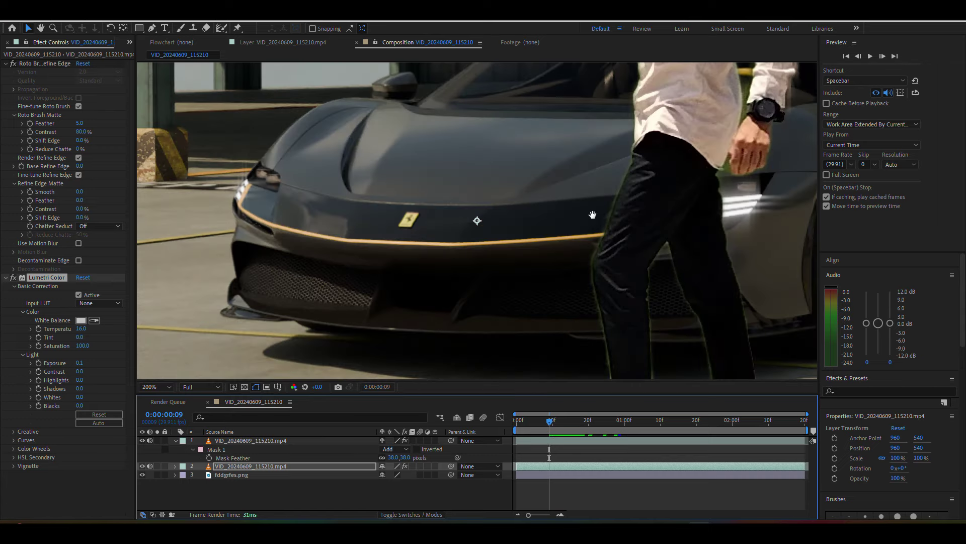
# Add an Advanced Spill Suppressor from Effect > Keying to the man's layer.
pyautogui.scroll(-2, 433, 234)
pyautogui.scroll(4, 511, 205)
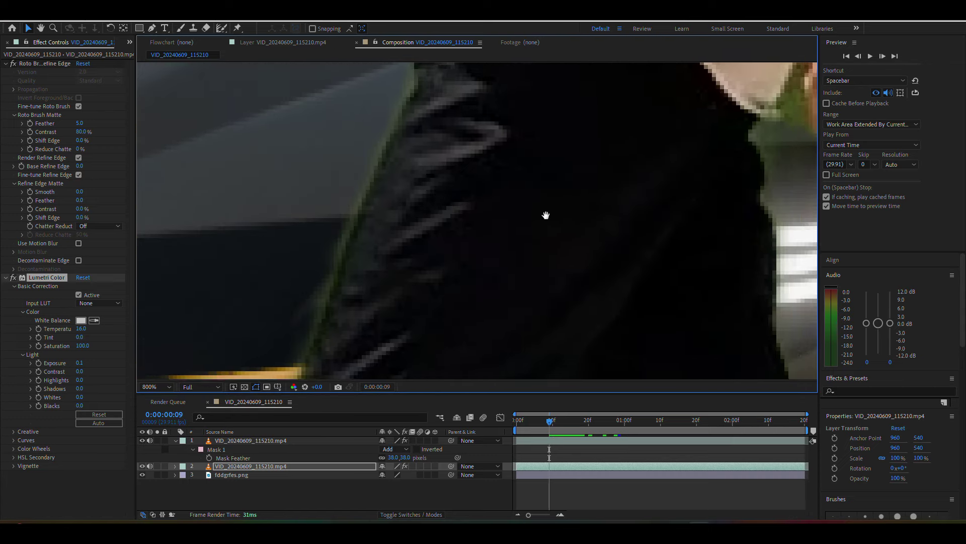
pyautogui.moveTo(546, 215); pyautogui.dragTo(380, 265)
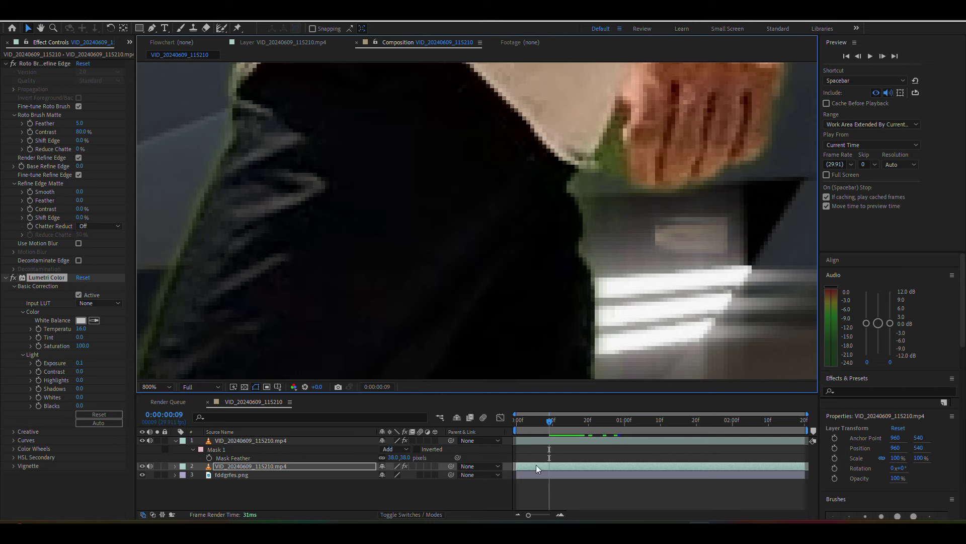
pyautogui.rightClick(551, 467)
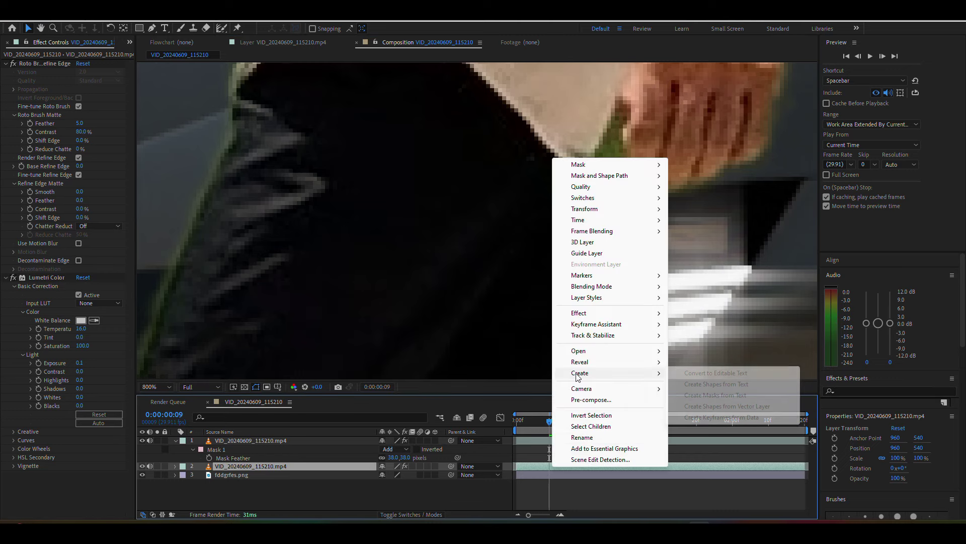
pyautogui.moveTo(585, 313)
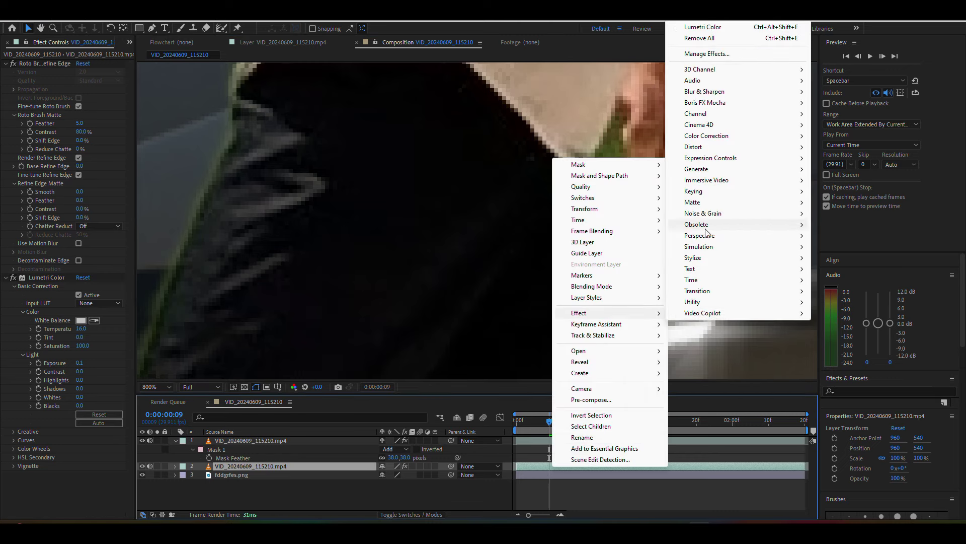
pyautogui.moveTo(702, 196)
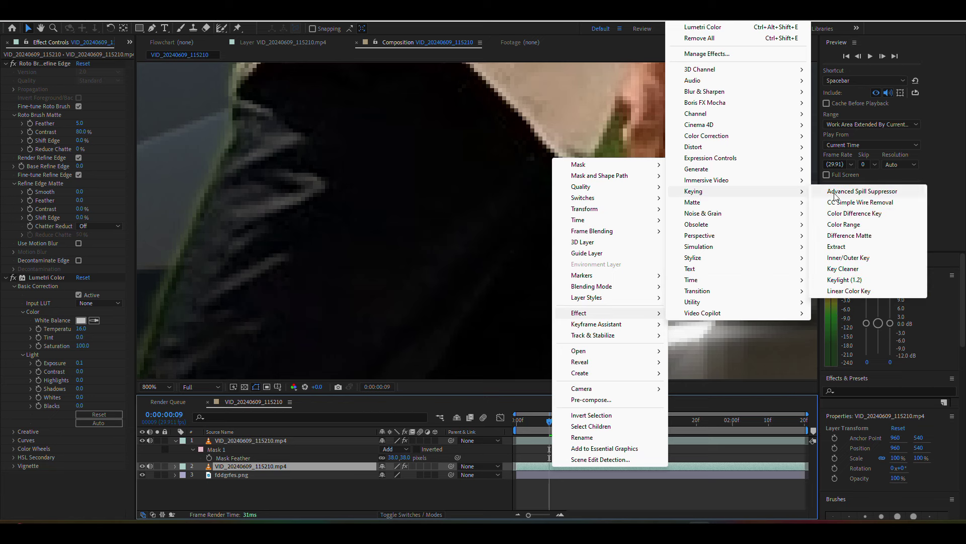
pyautogui.click(850, 193)
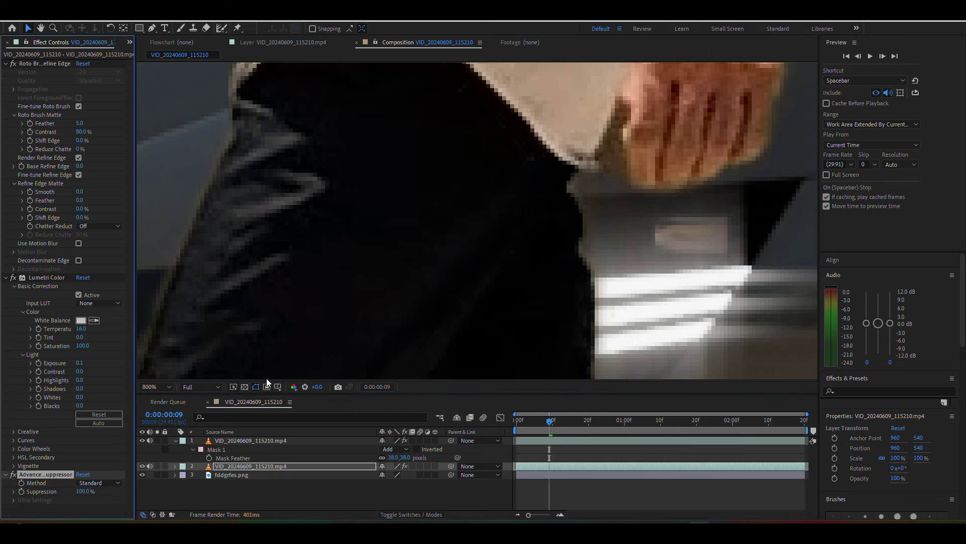
# Set the Advanced Spill Suppressor's Method to Ultra.
pyautogui.click(98, 483)
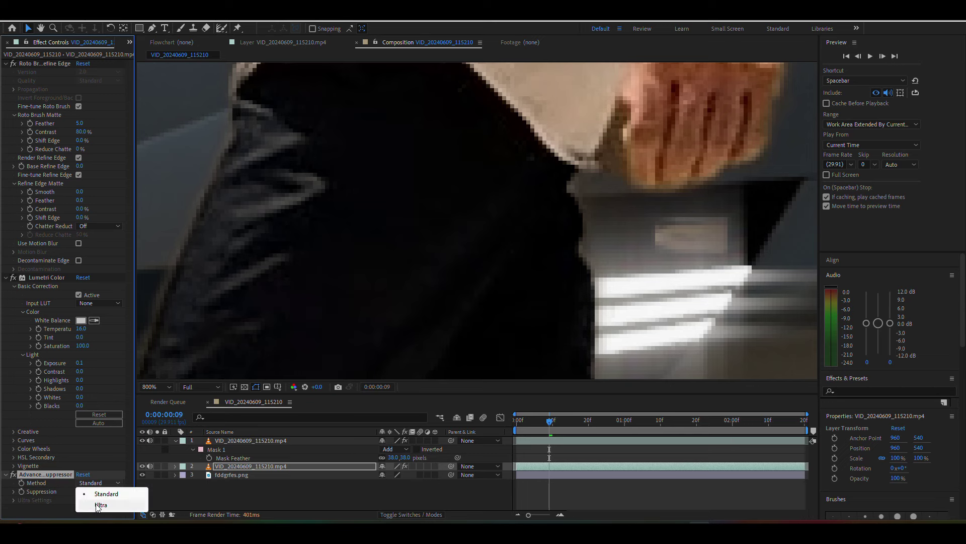
pyautogui.click(101, 505)
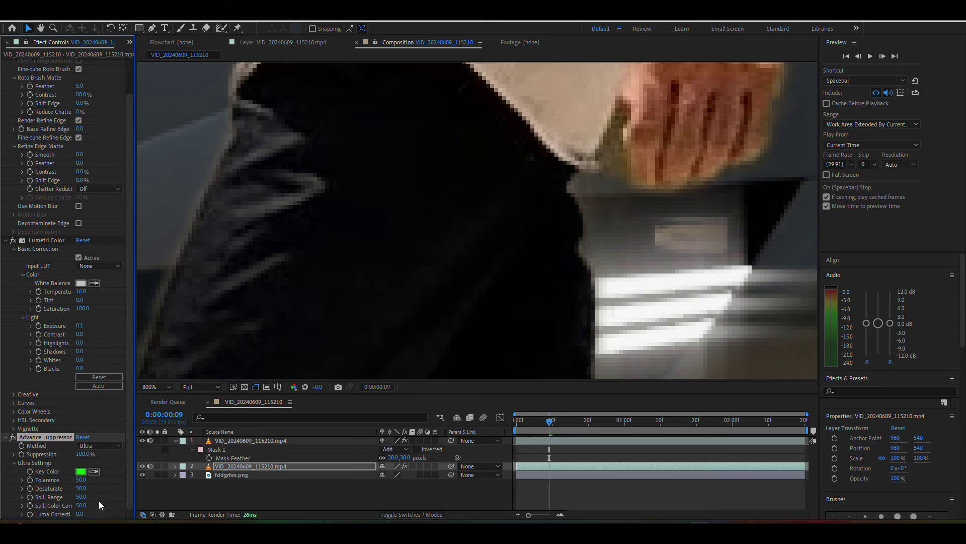
pyautogui.scroll(-2, 518, 264)
pyautogui.scroll(-2, 517, 265)
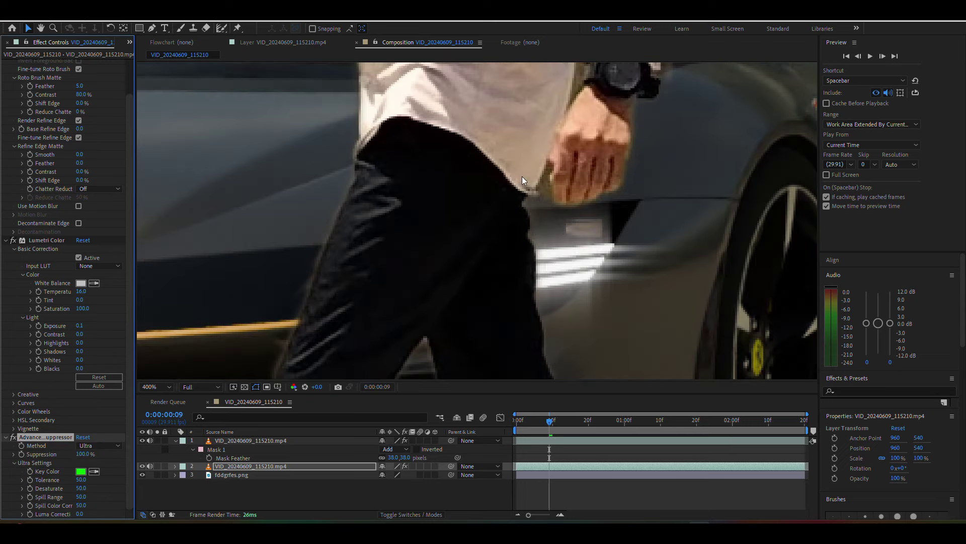
pyautogui.scroll(-2, 521, 176)
pyautogui.scroll(-1, 507, 189)
pyautogui.scroll(-2, 492, 223)
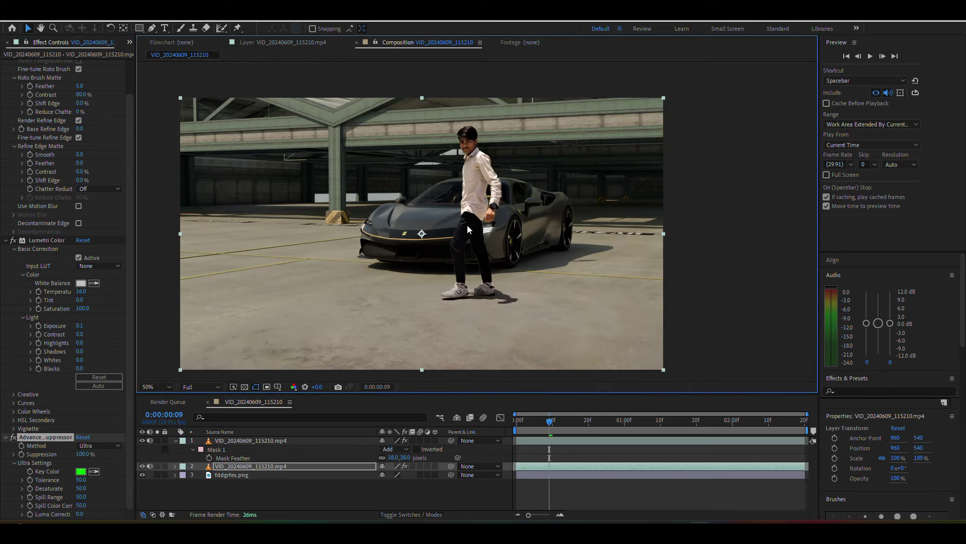
pyautogui.moveTo(466, 233); pyautogui.dragTo(485, 227)
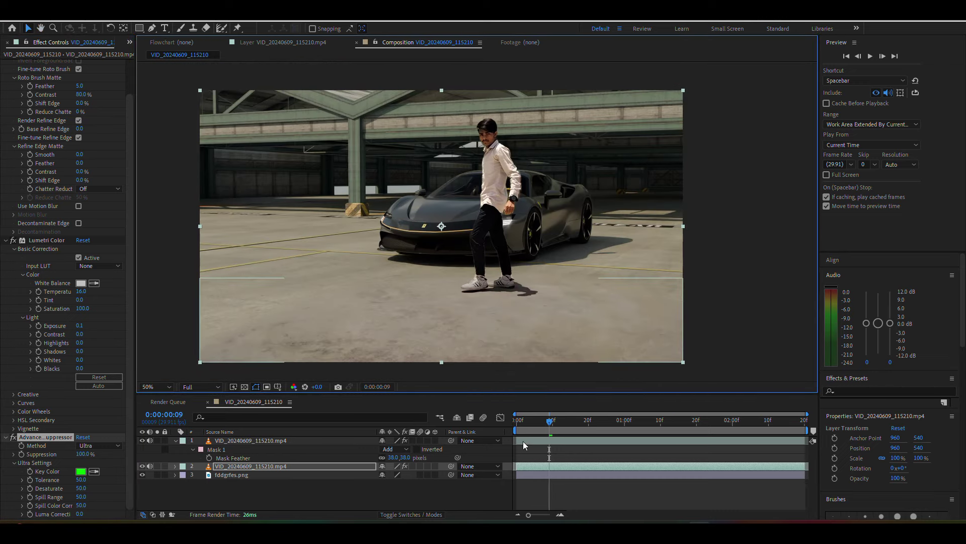
pyautogui.moveTo(549, 420); pyautogui.dragTo(507, 433)
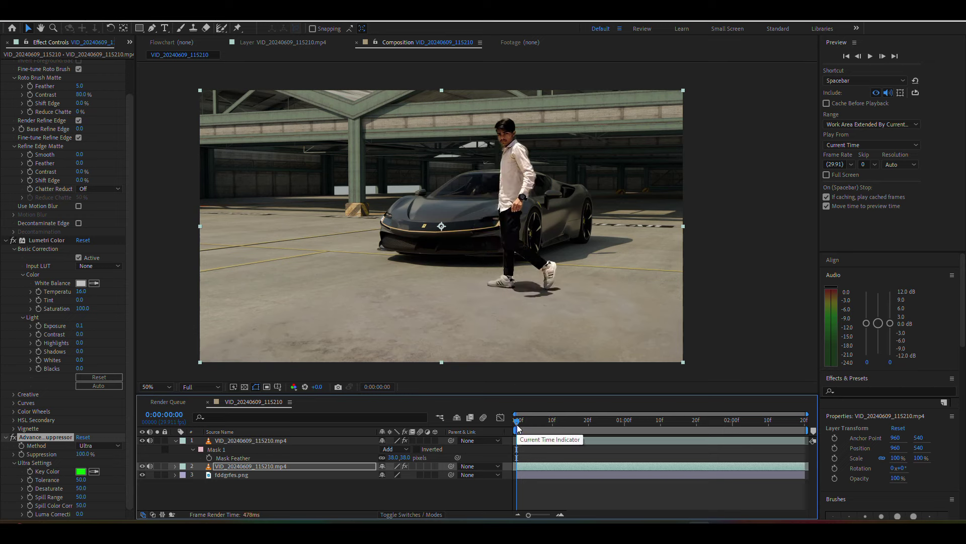
pyautogui.moveTo(518, 429); pyautogui.dragTo(582, 436)
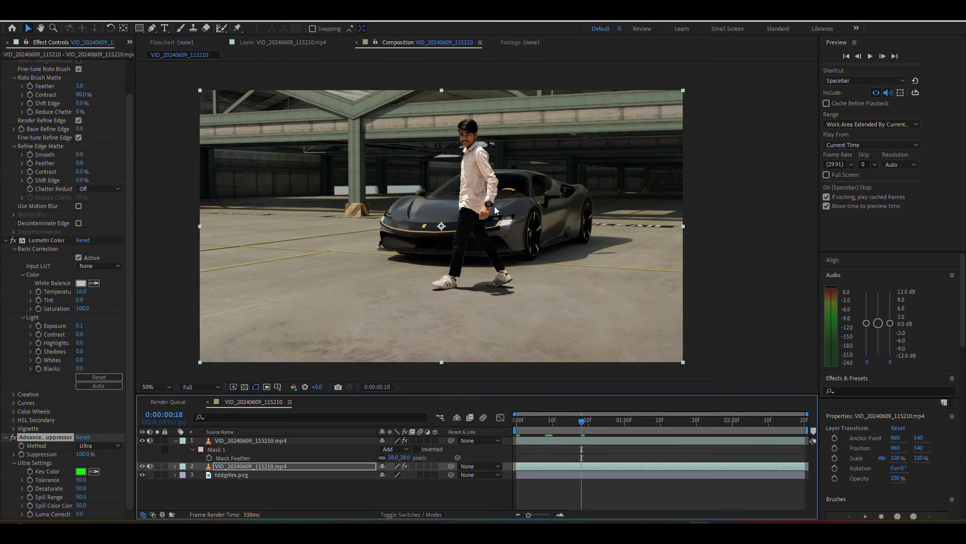
pyautogui.click(609, 422)
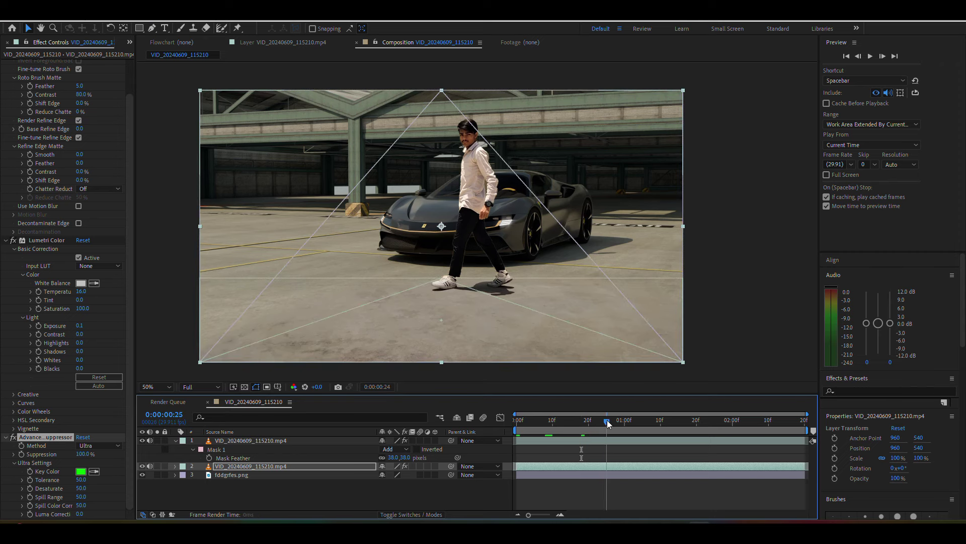